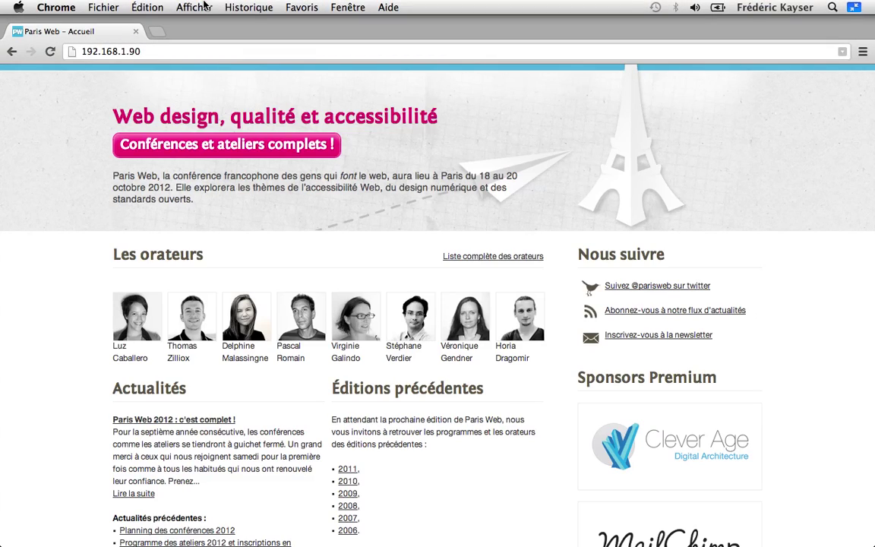
# Step: Open the browser's developer tools for the Paris Web page and run all audits with Reload Page and Audit on Load
pyautogui.click(181, 8)
pyautogui.moveTo(300, 164)
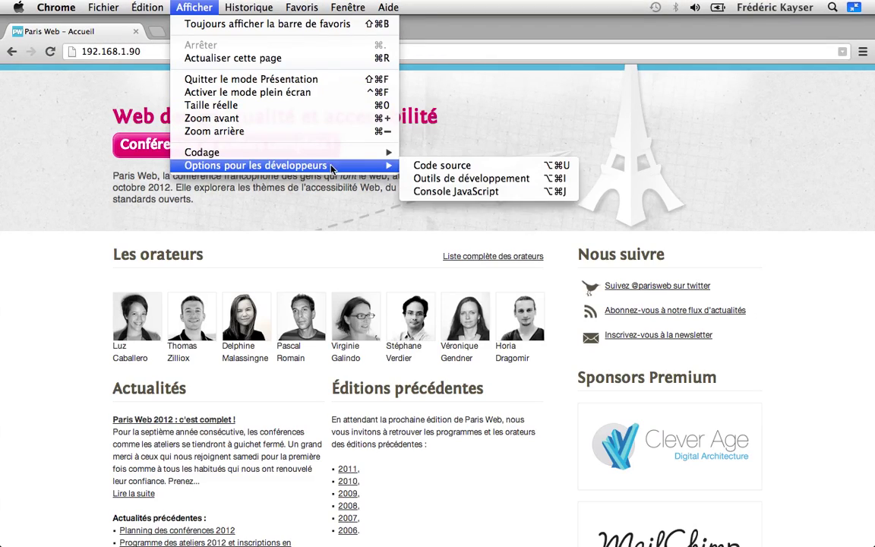
pyautogui.click(417, 182)
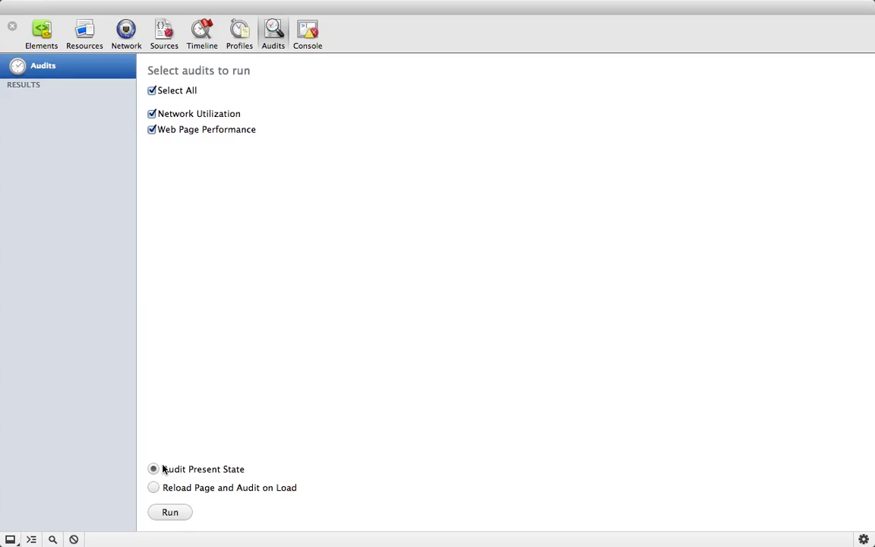
pyautogui.click(153, 489)
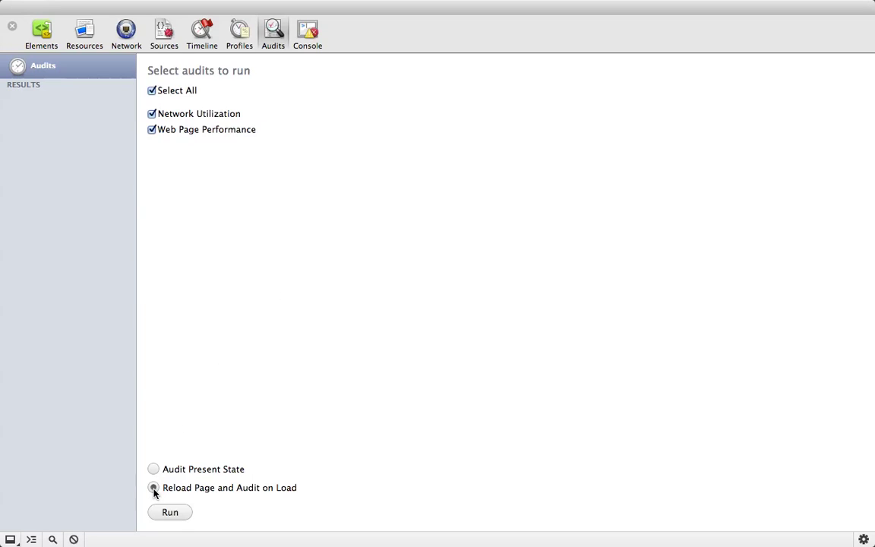
pyautogui.click(185, 514)
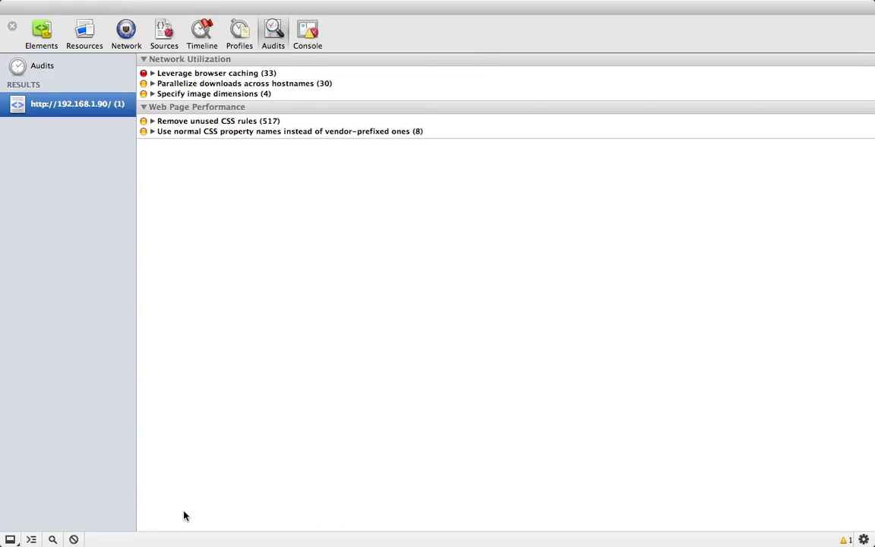
# Step: Examine the load times and sizes of the page's network requests and preview the tour.png background image
pyautogui.click(126, 35)
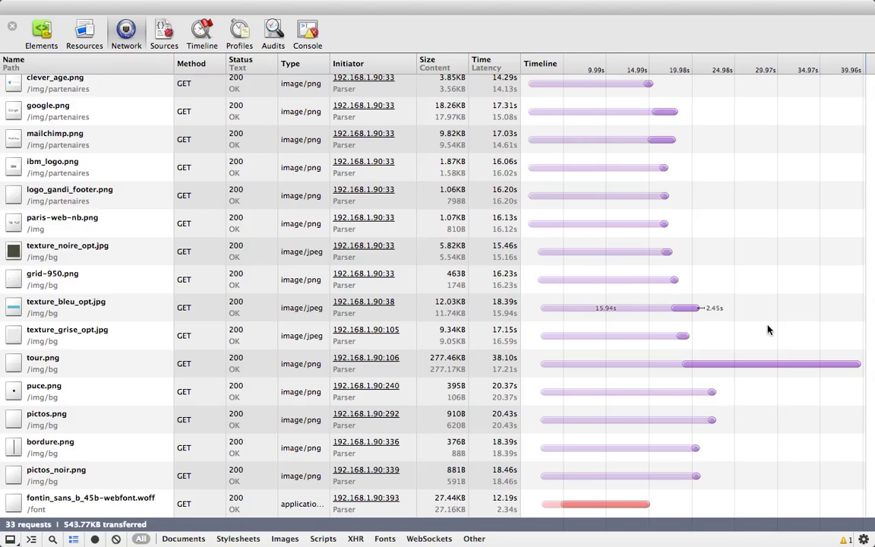
pyautogui.moveTo(788, 369)
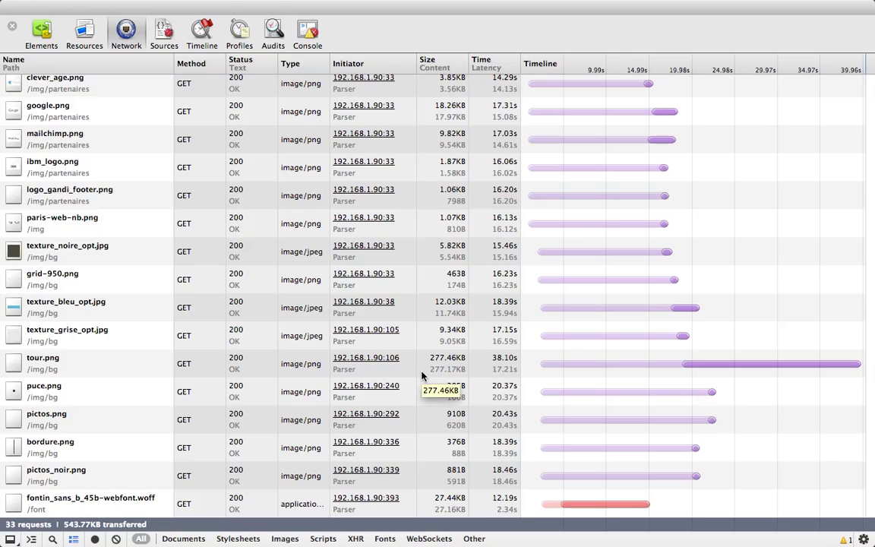
pyautogui.click(46, 363)
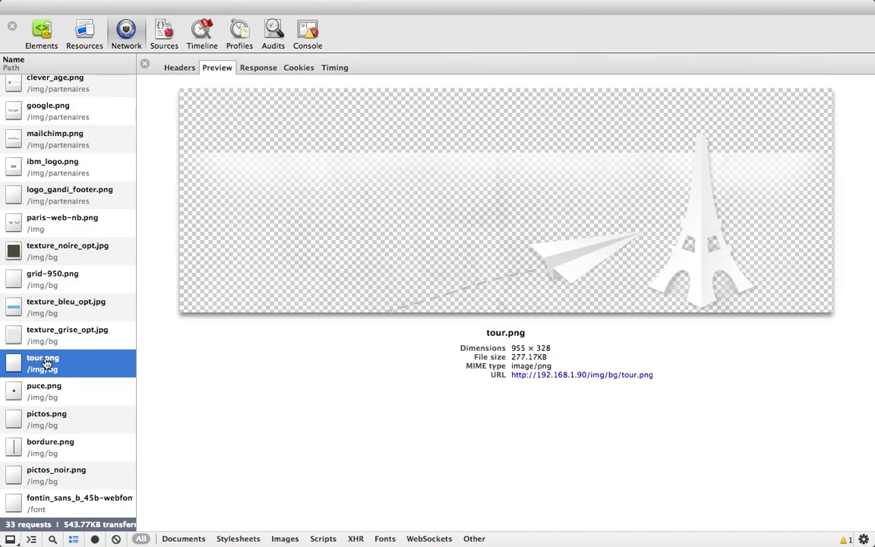
# Step: Open the previewed tour.png image in a new tab and save it as tour in the Téléchargements folder
pyautogui.rightClick(360, 220)
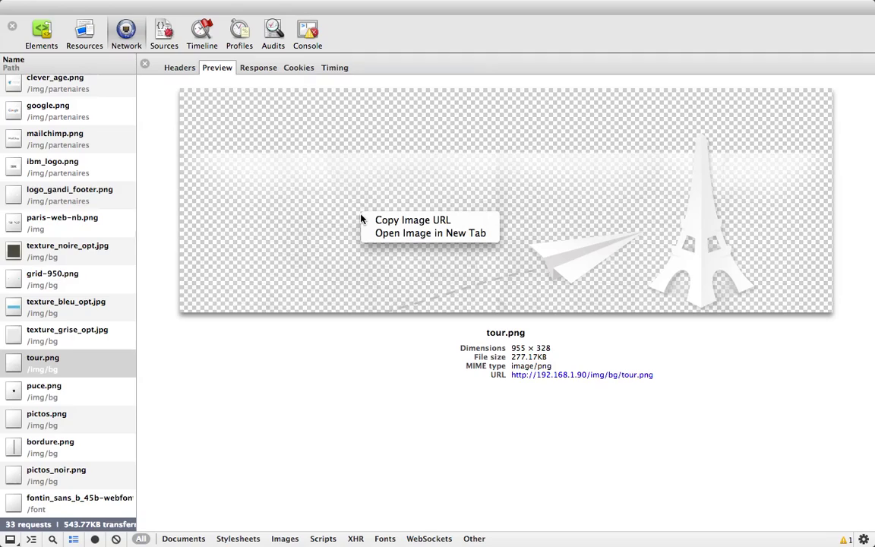
pyautogui.click(379, 236)
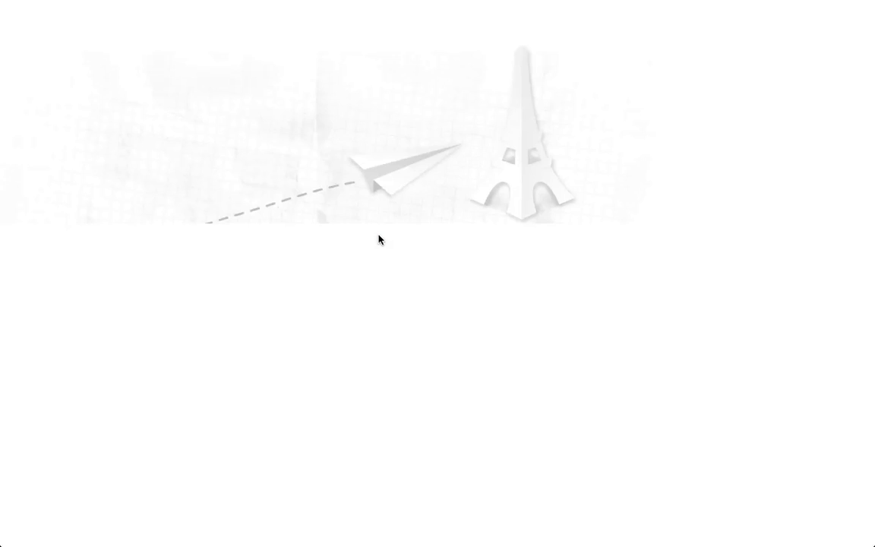
pyautogui.rightClick(380, 182)
pyautogui.click(393, 187)
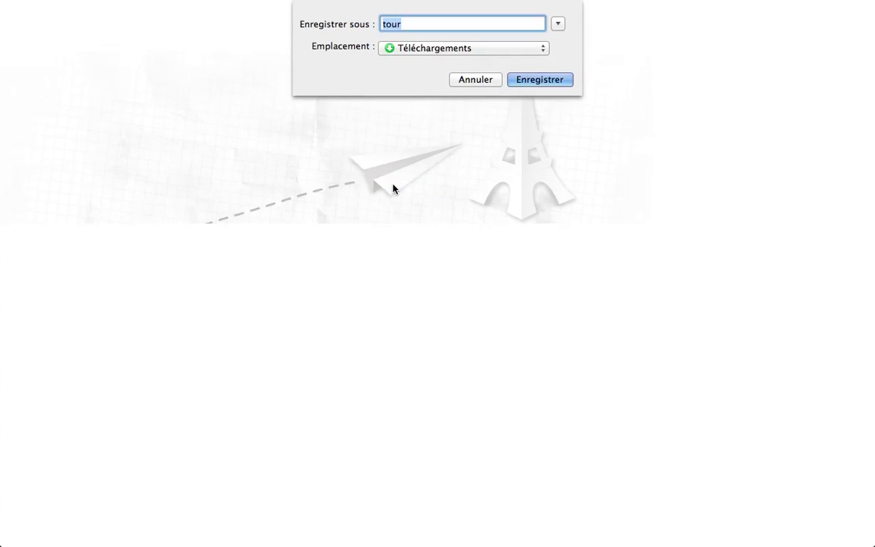
pyautogui.click(527, 82)
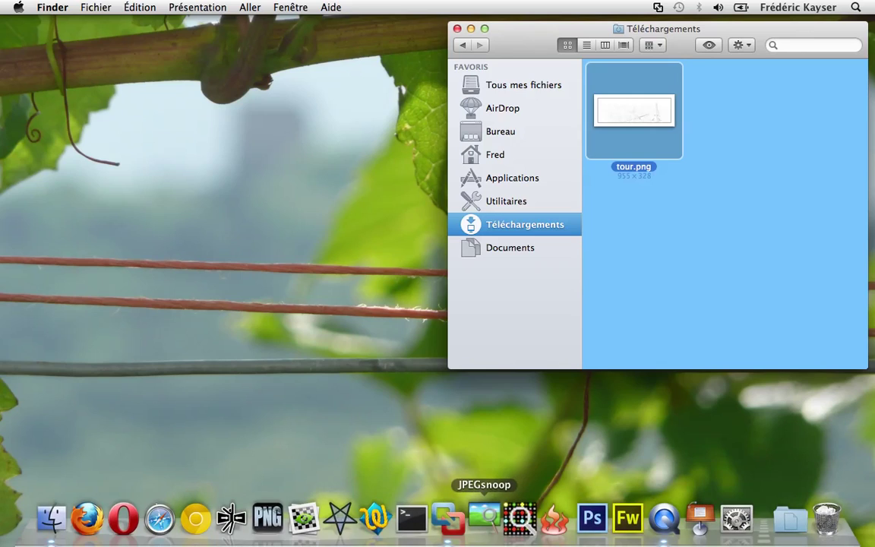
# Step: Open tour.png in TweakPNG, read the CreatorTool entry in its XML:com.adobe.xmp text chunk, and close it
pyautogui.click(509, 522)
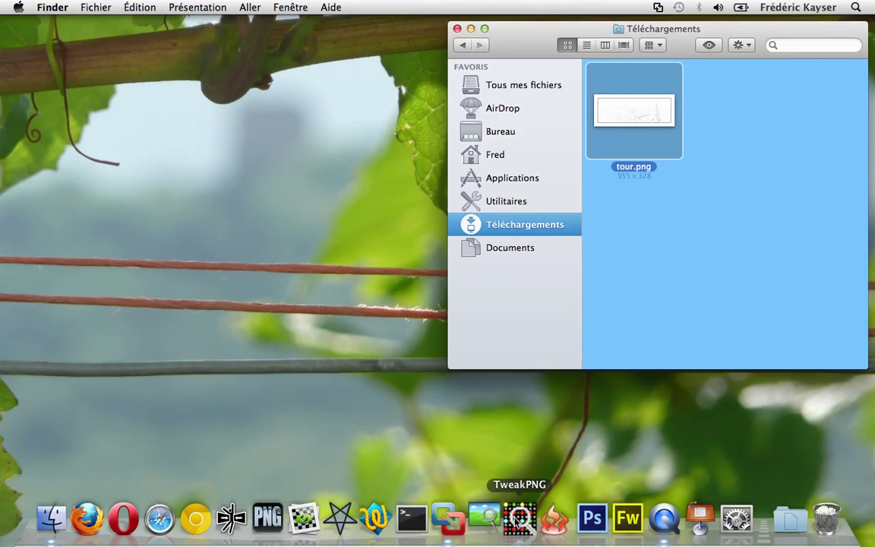
pyautogui.moveTo(646, 155); pyautogui.dragTo(289, 112)
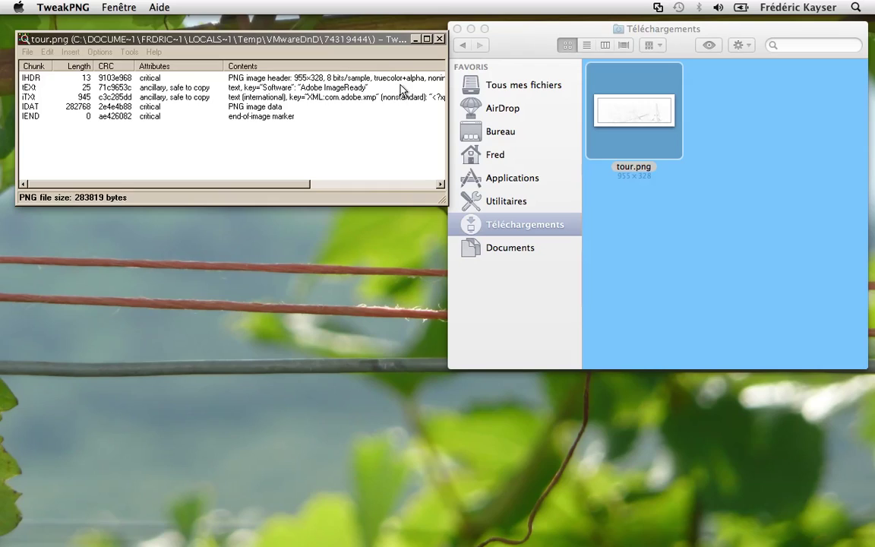
pyautogui.click(325, 102)
pyautogui.doubleClick(326, 101)
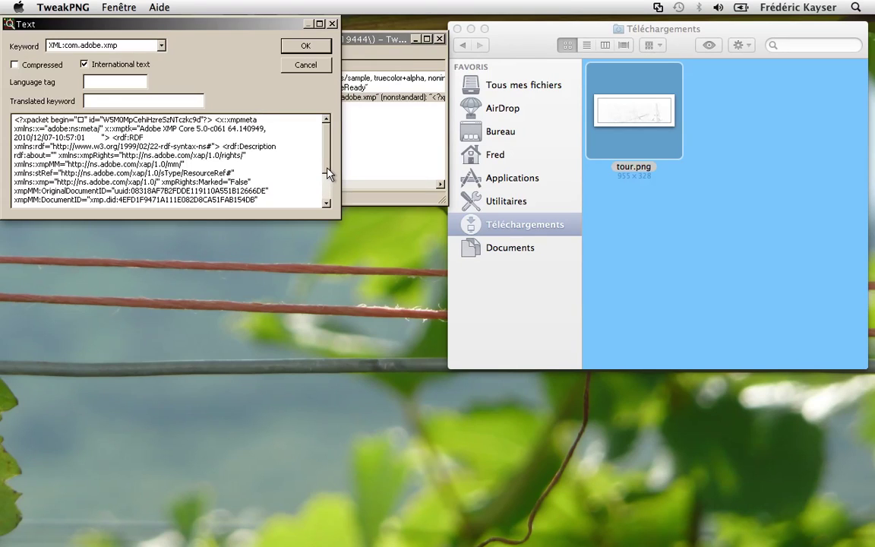
pyautogui.moveTo(328, 173); pyautogui.dragTo(328, 199)
pyautogui.moveTo(78, 173); pyautogui.dragTo(193, 173)
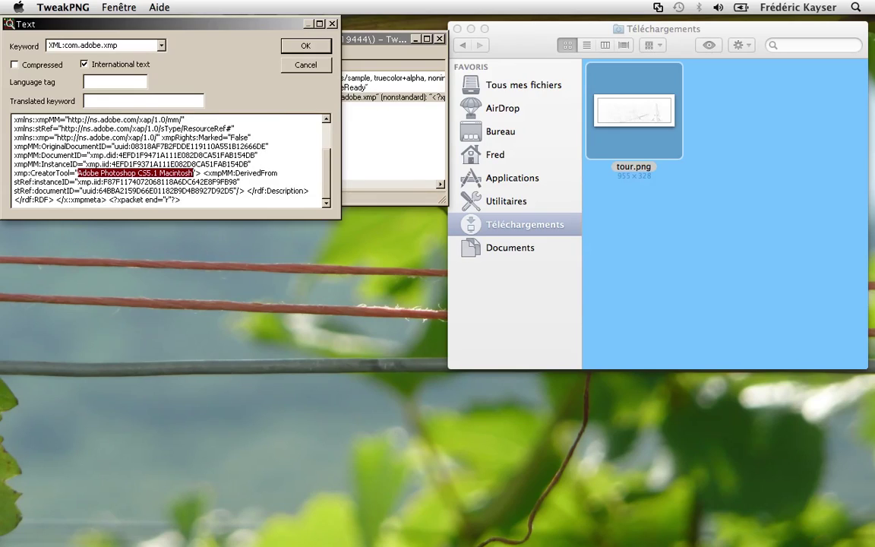
pyautogui.click(332, 24)
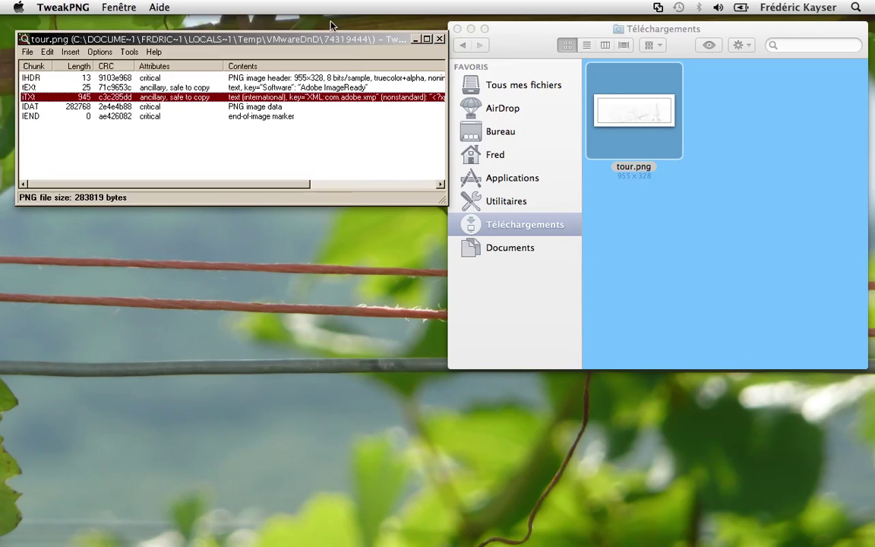
pyautogui.click(439, 38)
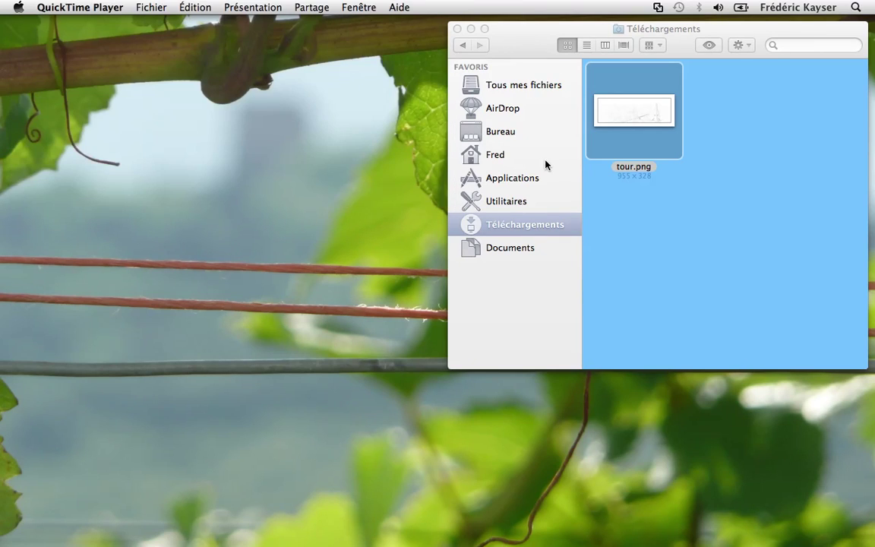
# Step: Optimize the downloaded tour.png with ImageOptim and quit that application
pyautogui.moveTo(631, 110); pyautogui.dragTo(230, 519)
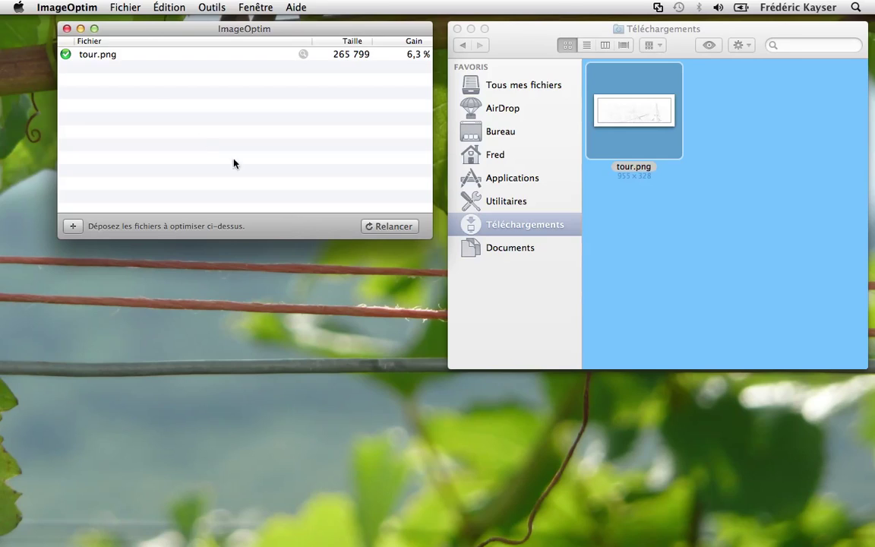
pyautogui.click(67, 7)
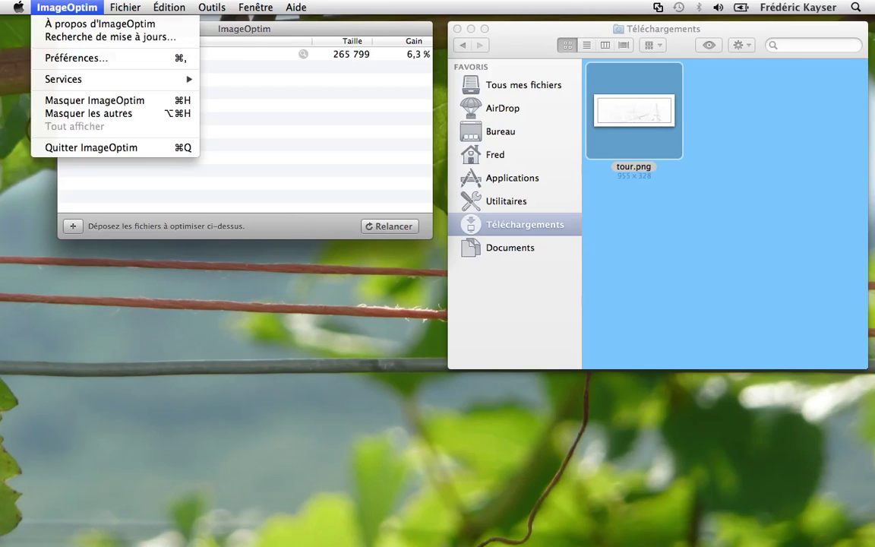
pyautogui.click(65, 147)
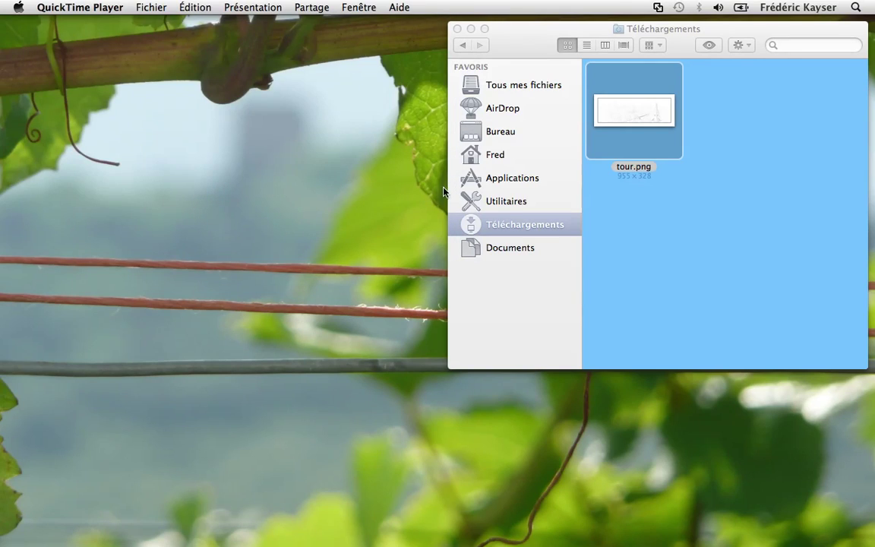
# Step: Recompress tour.png with CryoPNG, finish the job and quit that application
pyautogui.moveTo(637, 118); pyautogui.dragTo(274, 523)
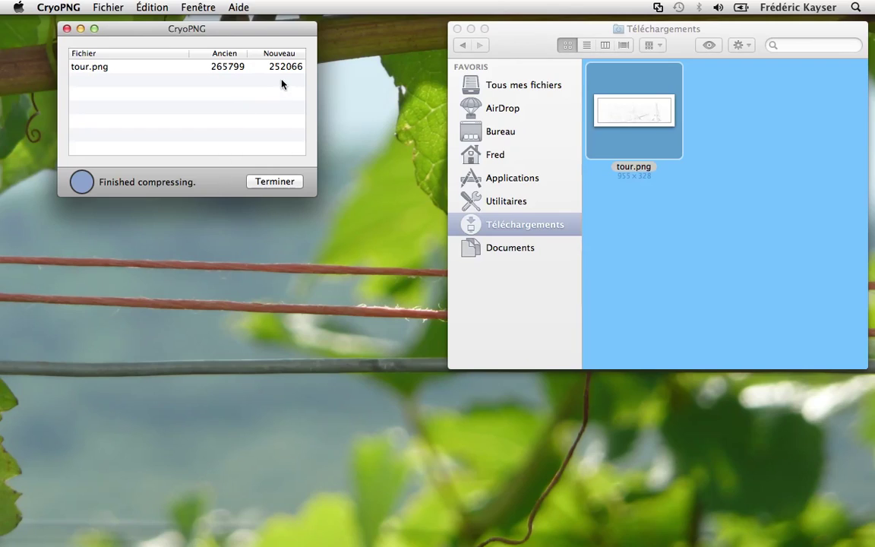
pyautogui.click(274, 187)
pyautogui.click(57, 6)
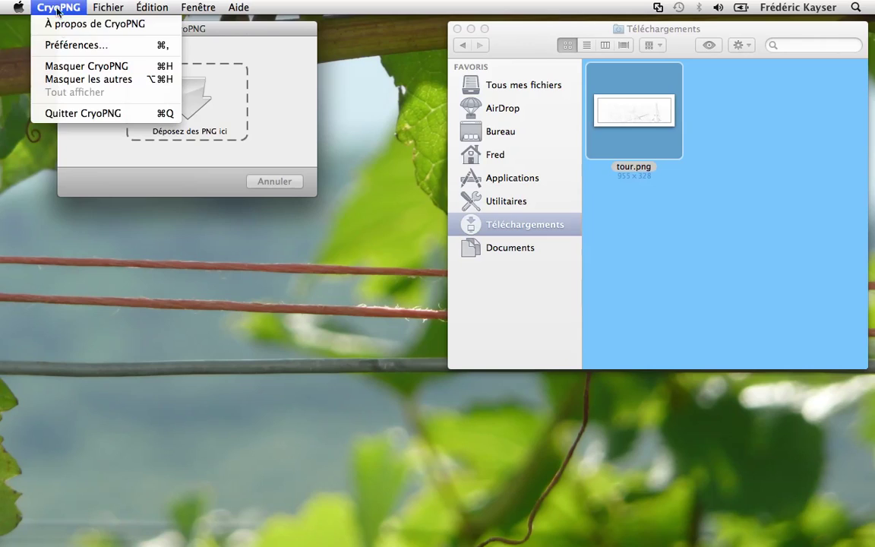
pyautogui.click(83, 112)
# Step: Open the compressed tour.png in TweakPNG, check the image type in its IHDR chunk, and close it
pyautogui.moveTo(484, 524)
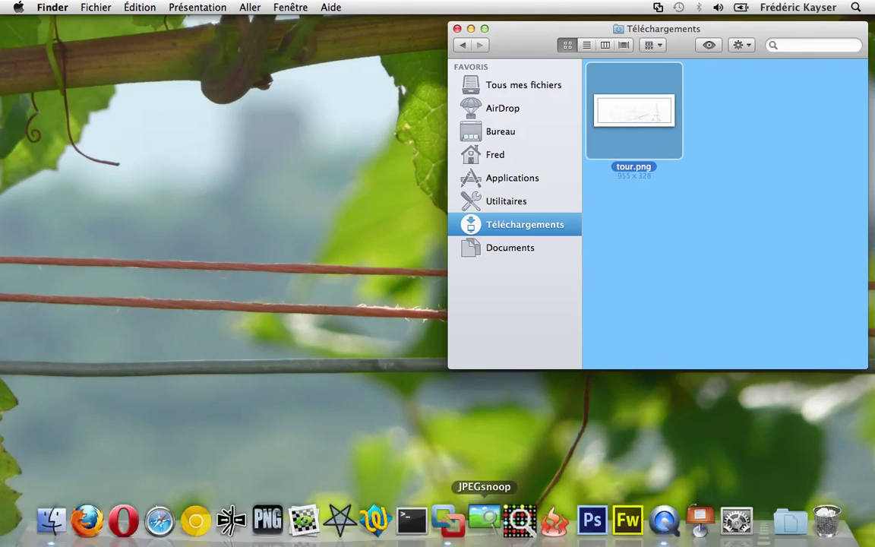
pyautogui.click(520, 520)
pyautogui.moveTo(625, 112); pyautogui.dragTo(391, 125)
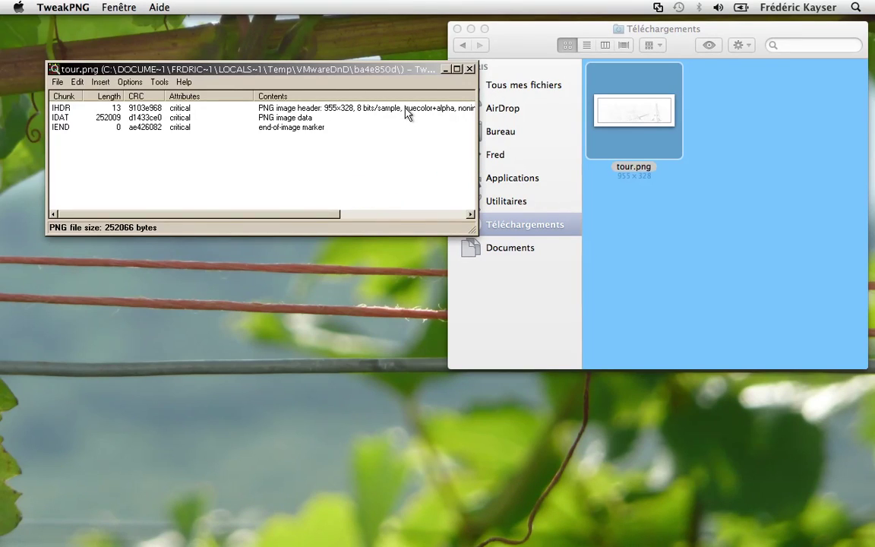
pyautogui.click(407, 111)
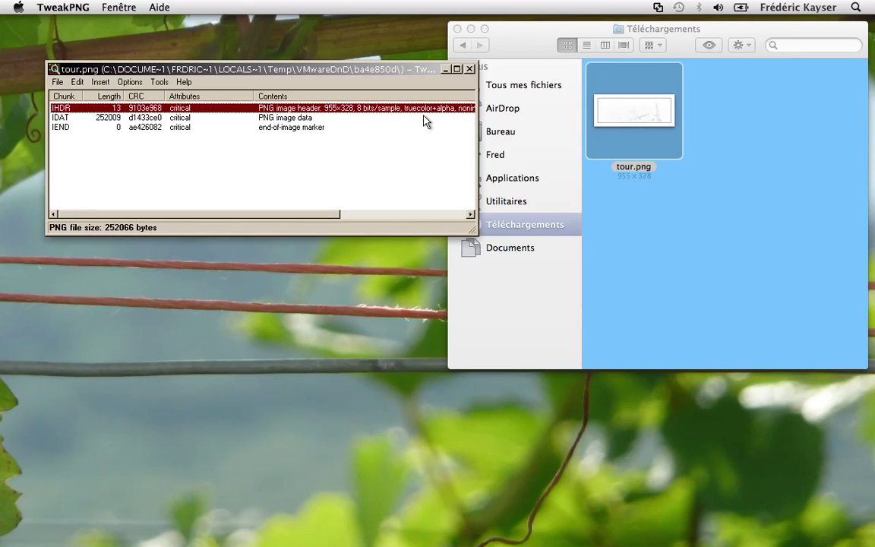
pyautogui.click(470, 69)
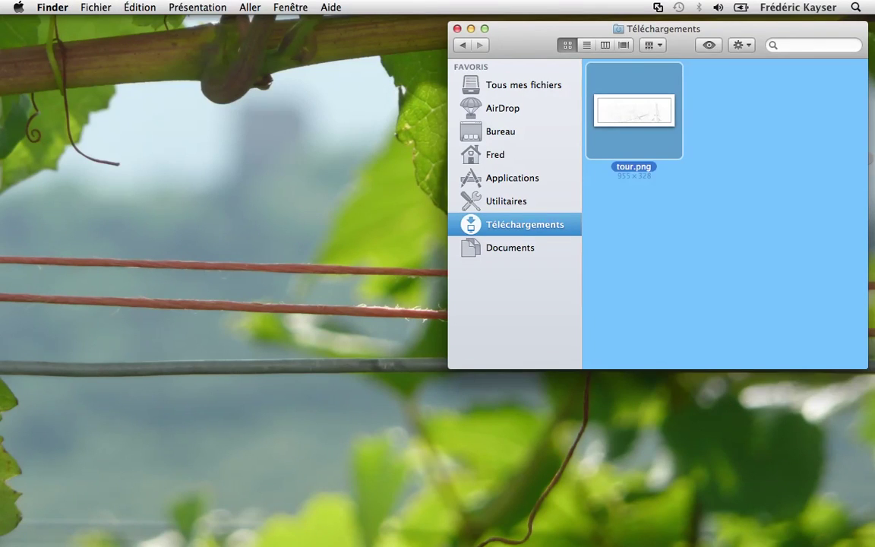
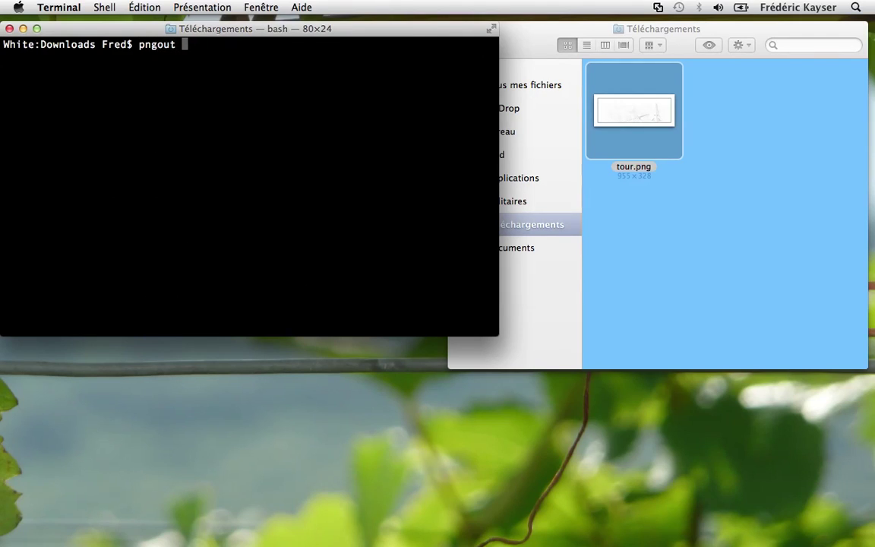
# Step: Try to convert tour.png to grayscale with alpha in Terminal by running pngout -c4 tour.png
pyautogui.write('-c4 tou')
pyautogui.press('Tab')
pyautogui.press('Return')
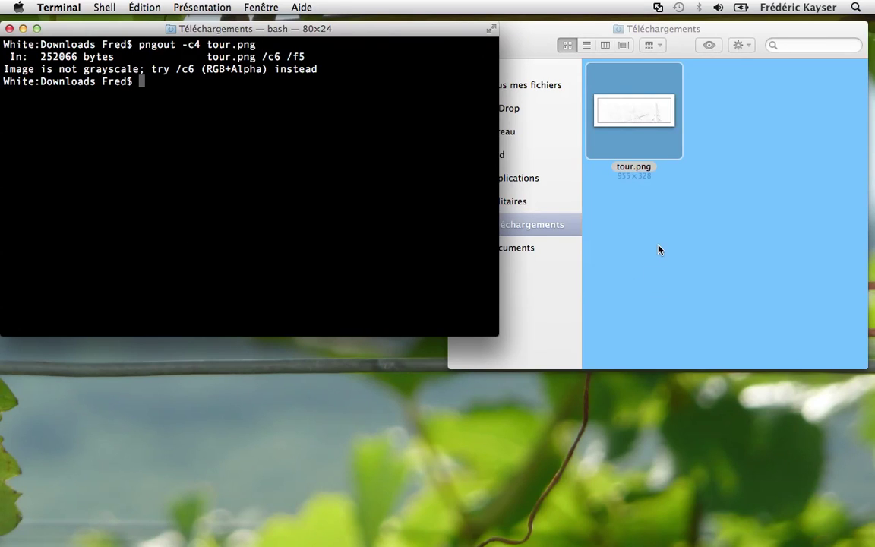
# Step: Open tour.png in Photoshop, assigning the working RGB profile sRGB IEC61966-2.1
pyautogui.click(638, 125)
pyautogui.moveTo(638, 126); pyautogui.dragTo(601, 522)
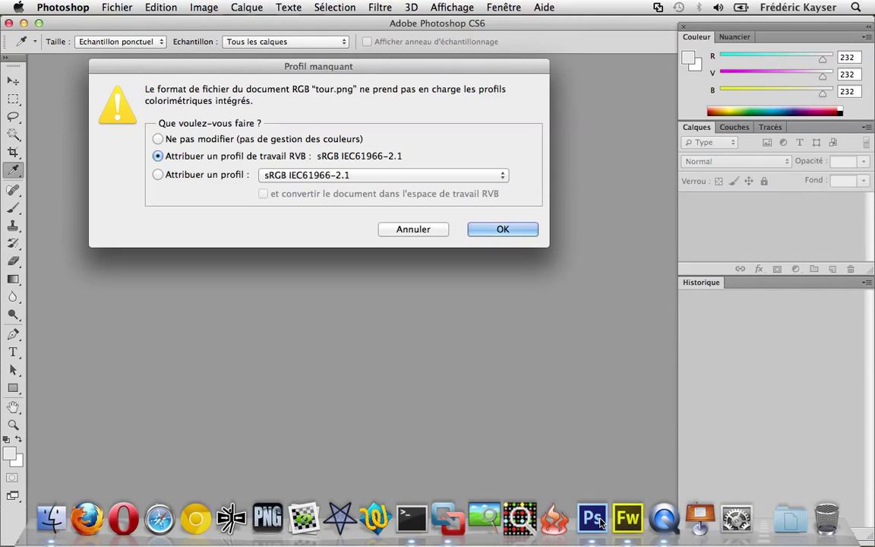
pyautogui.click(480, 229)
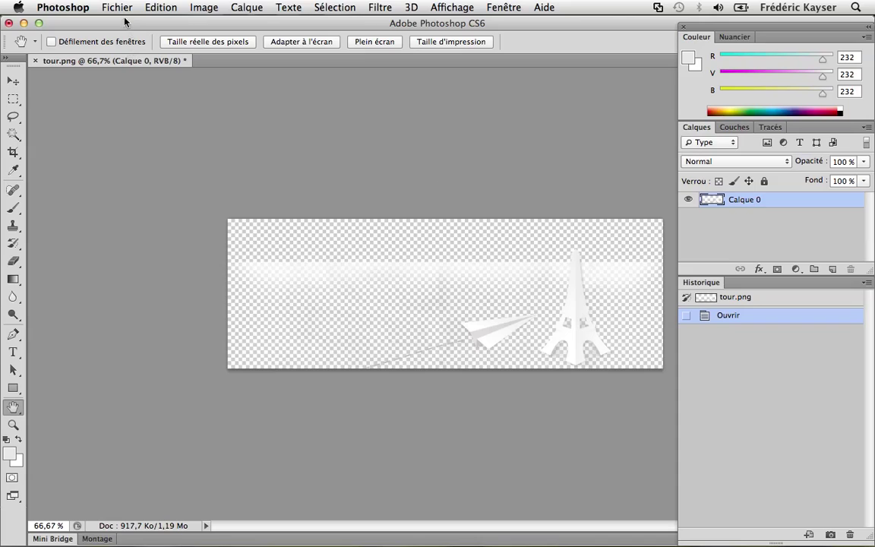
# Step: Convert the tour.png image to Niveaux de gris (grayscale) mode
pyautogui.click(204, 8)
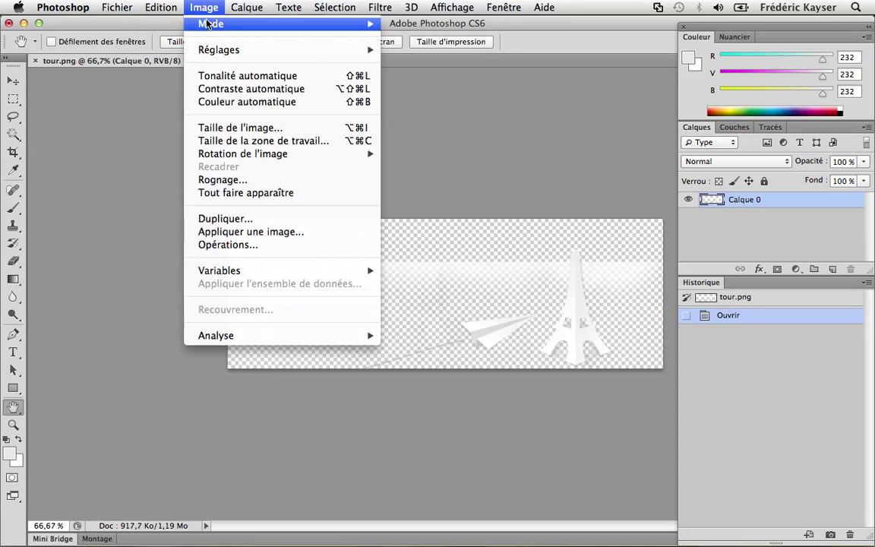
pyautogui.moveTo(188, 23)
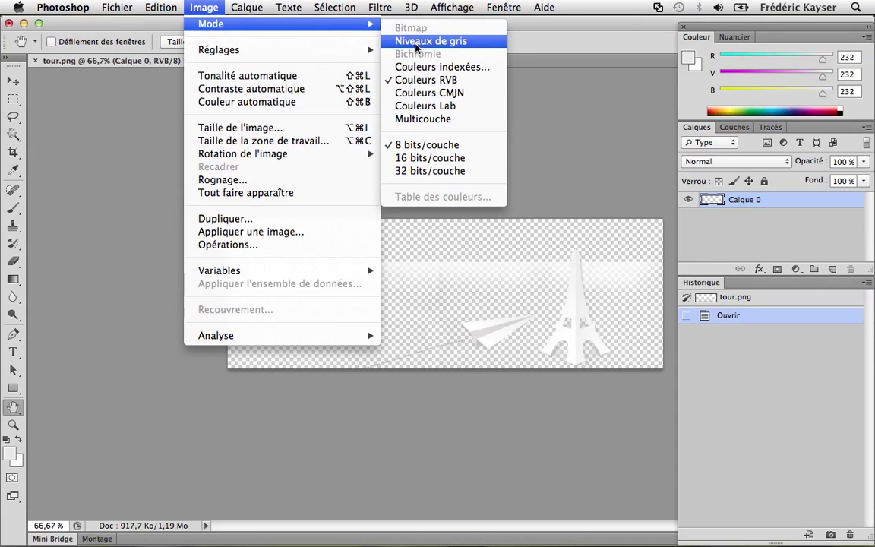
pyautogui.click(410, 41)
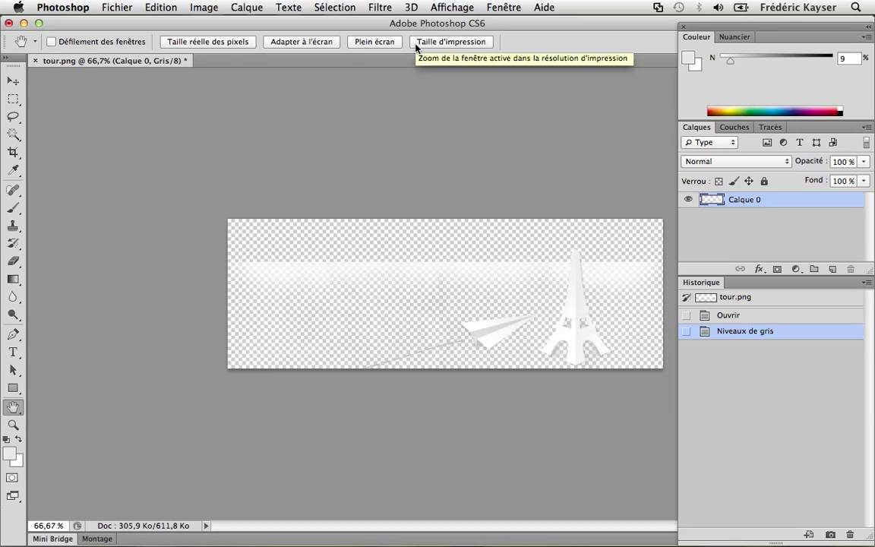
# Step: Save the grayscale image for the Web as a PNG-24 with transparency, named tour-gris.png, in the Téléchargements folder
pyautogui.click(118, 7)
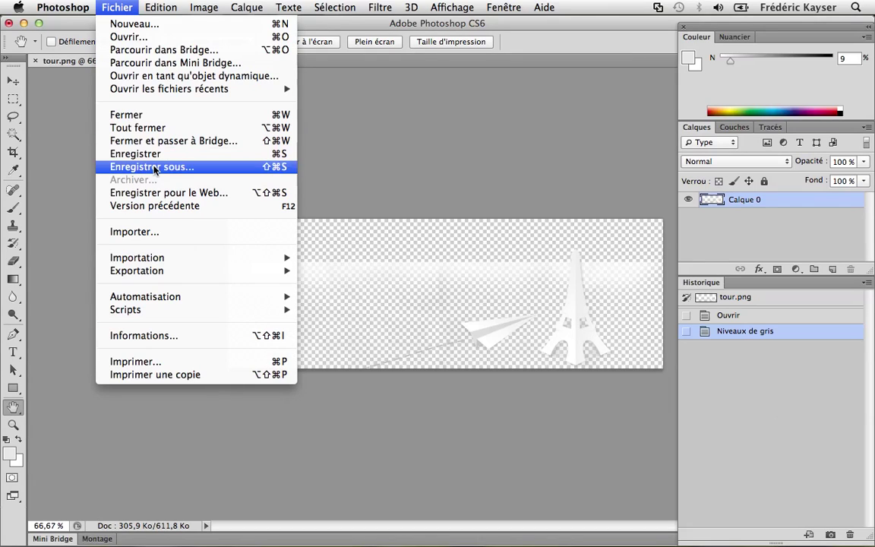
pyautogui.click(160, 194)
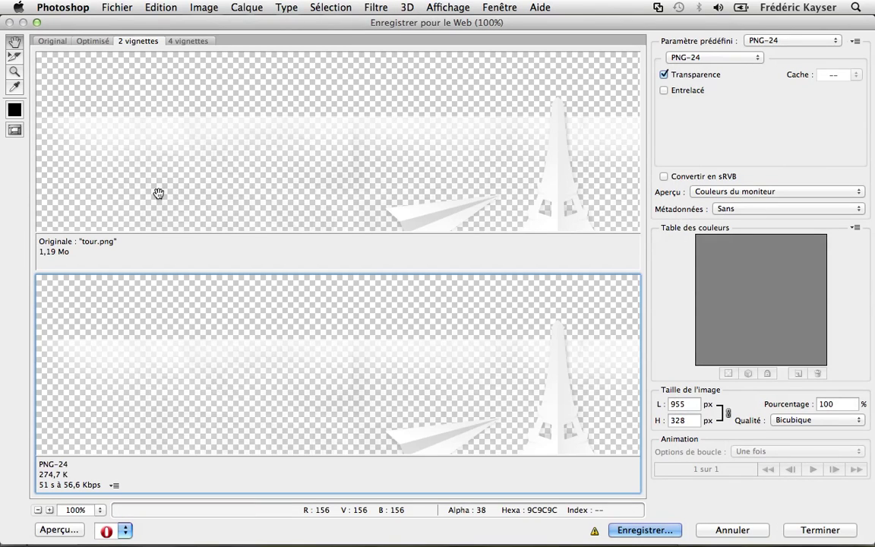
pyautogui.moveTo(454, 366); pyautogui.dragTo(328, 318)
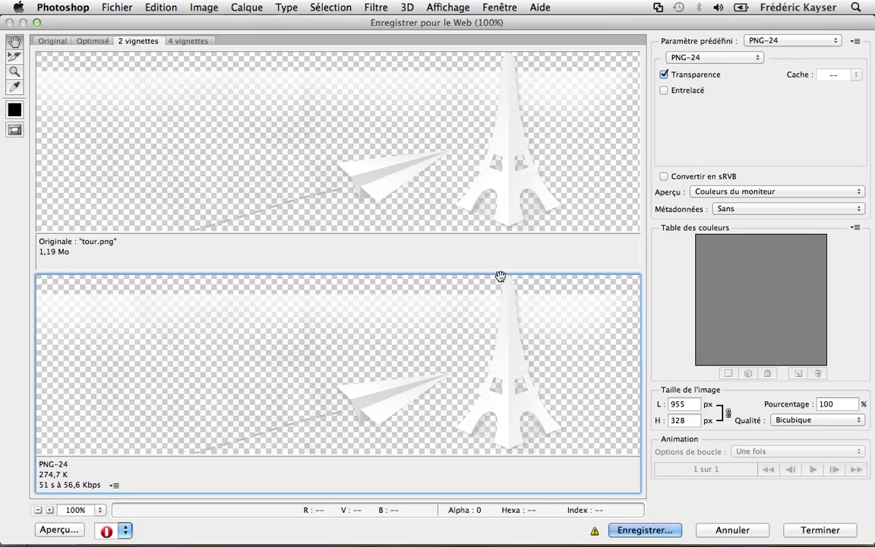
pyautogui.click(707, 59)
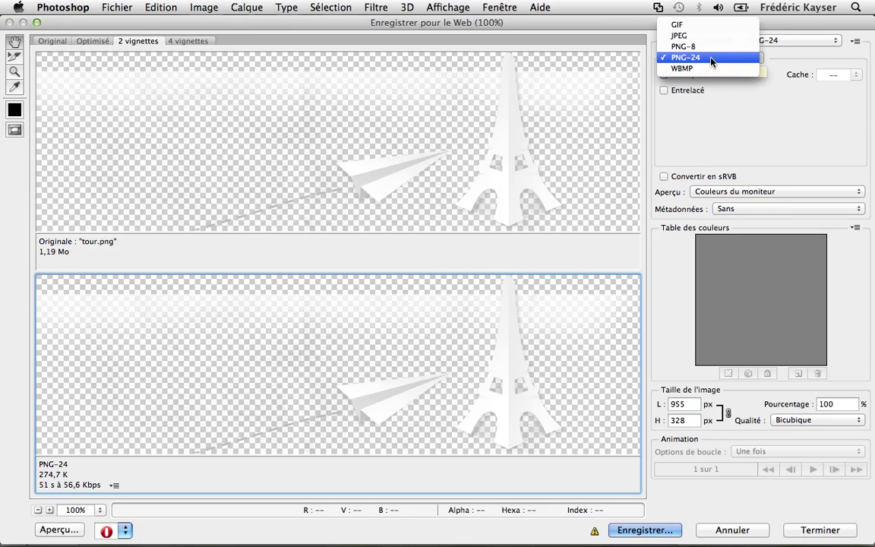
pyautogui.click(711, 58)
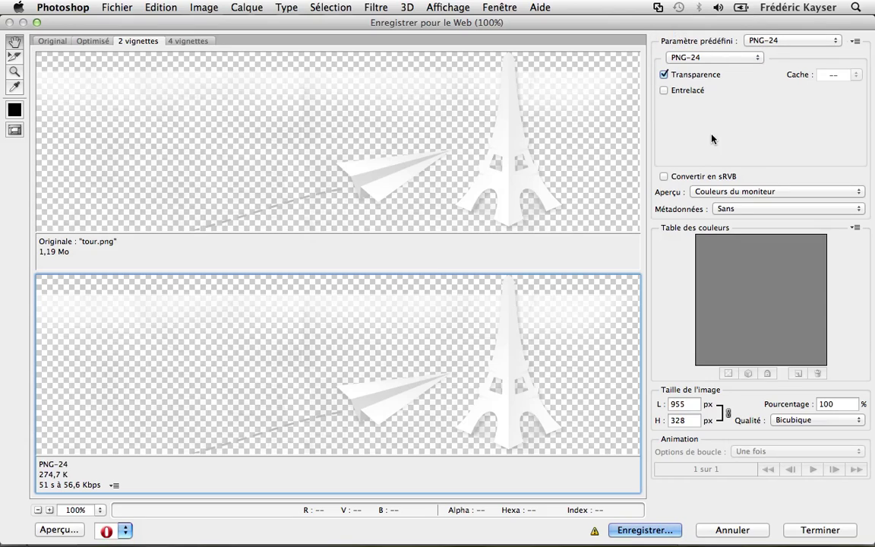
pyautogui.click(656, 530)
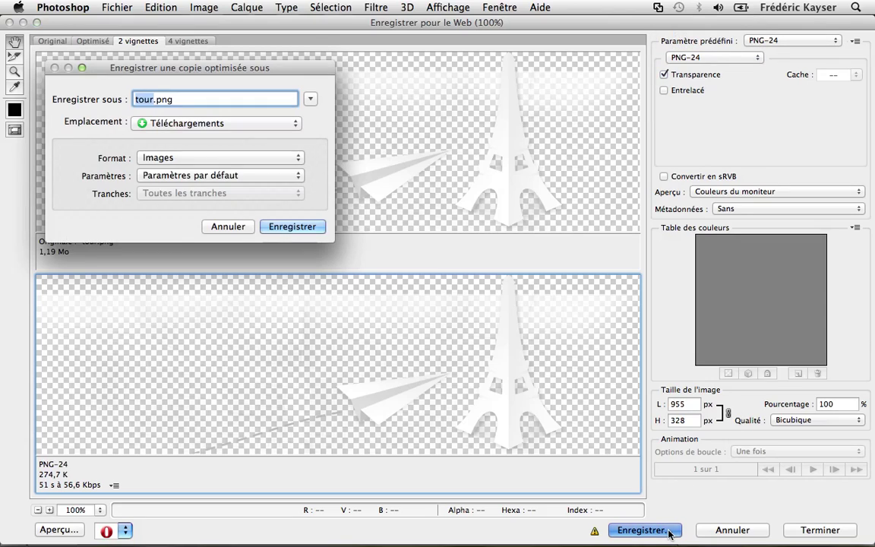
pyautogui.click(153, 99)
pyautogui.write('-gr')
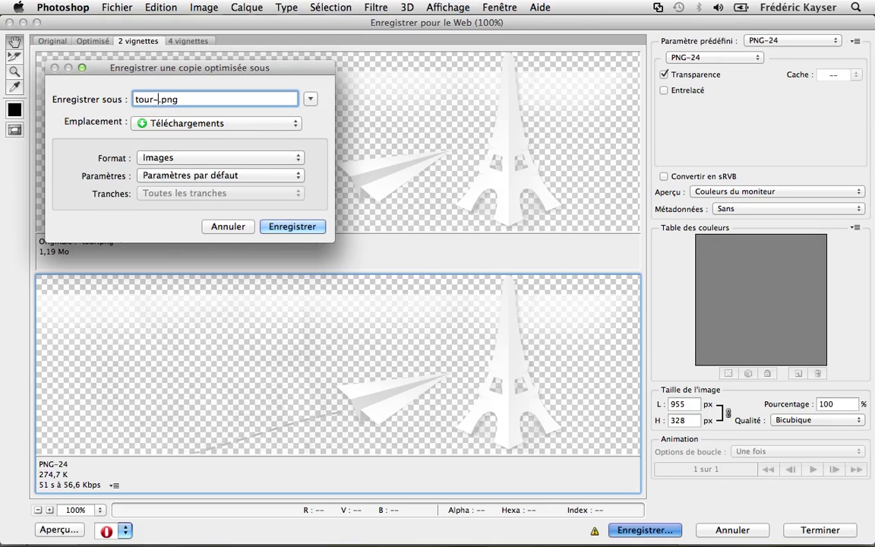
pyautogui.write('is')
pyautogui.click(288, 225)
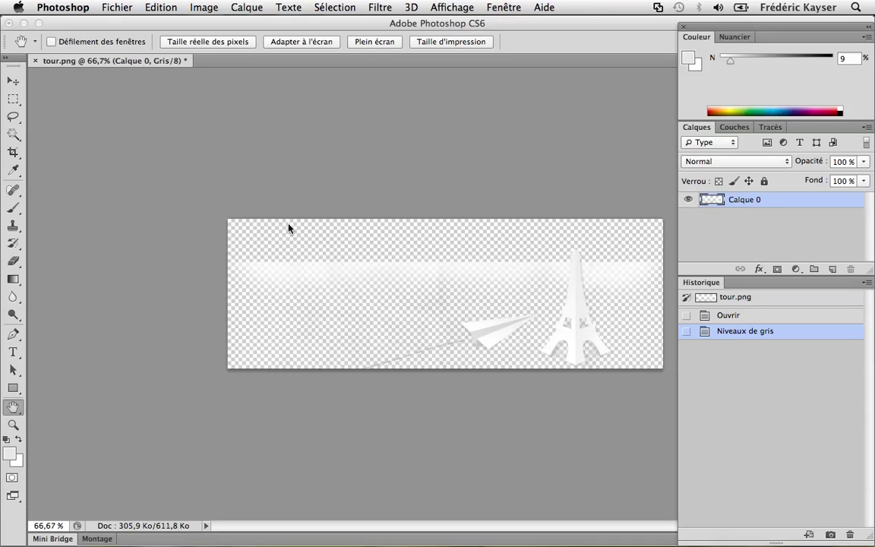
# Step: Quit Photoshop without saving the changes to tour.png
pyautogui.click(63, 7)
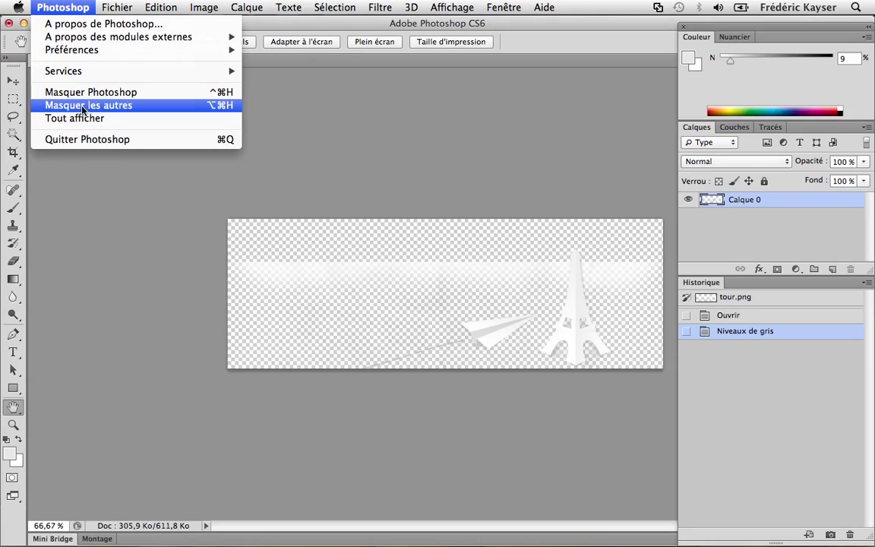
pyautogui.click(82, 138)
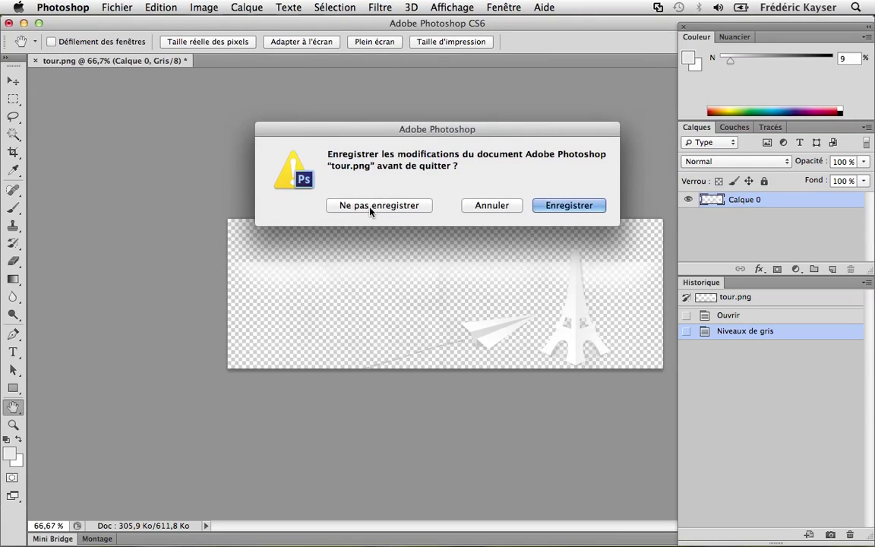
pyautogui.click(372, 205)
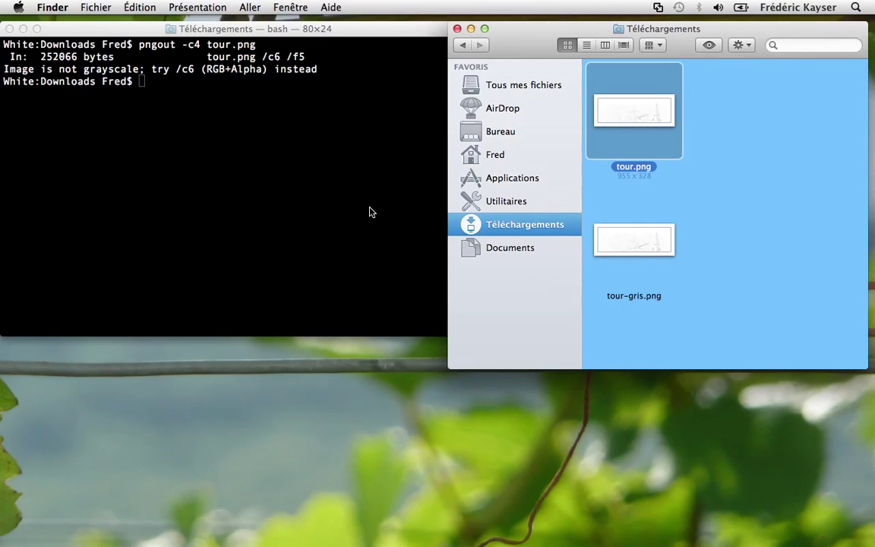
# Step: Convert tour-gris.png to grayscale with alpha in Terminal by running pngout -c4 tour-gris.png, check the output size, and quit Terminal
pyautogui.click(368, 208)
pyautogui.press('Up')
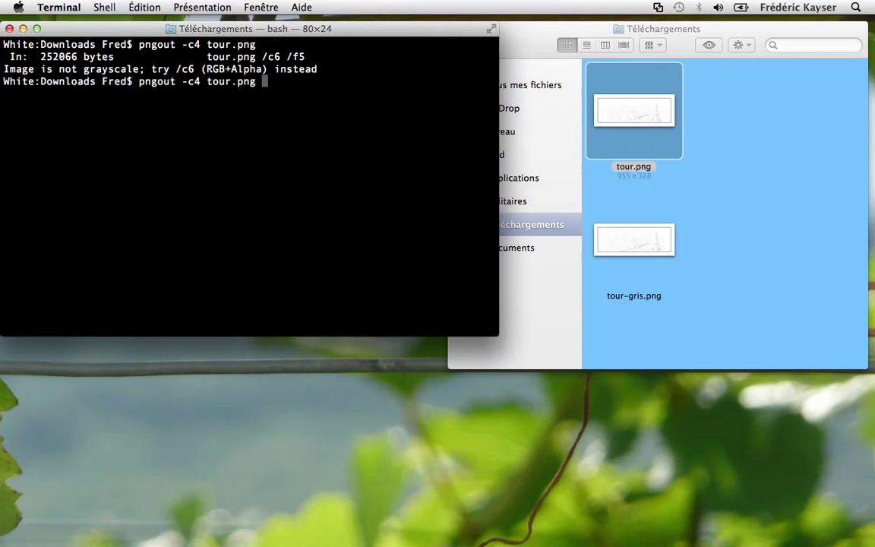
pyautogui.press('Left')
pyautogui.press('Left')
pyautogui.press('Left')
pyautogui.press('Left')
pyautogui.write('-gris')
pyautogui.press('Return')
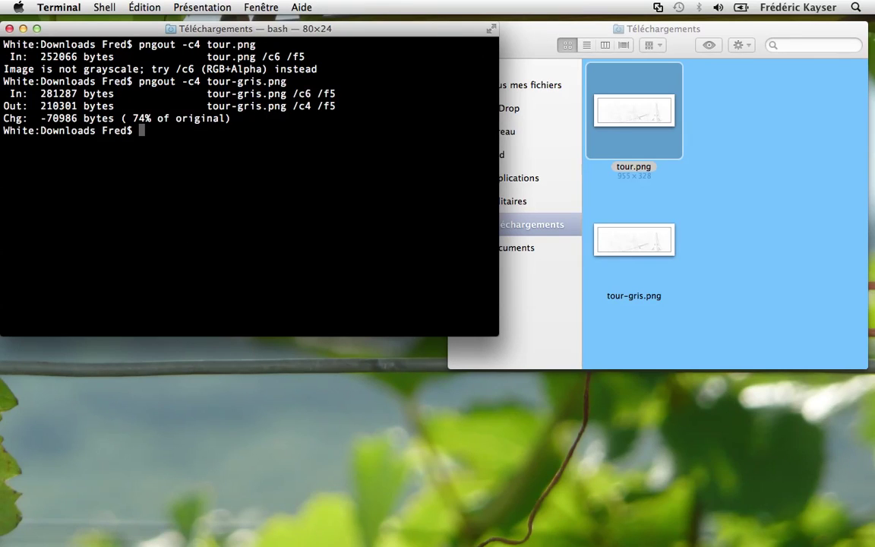
pyautogui.moveTo(41, 105); pyautogui.dragTo(79, 105)
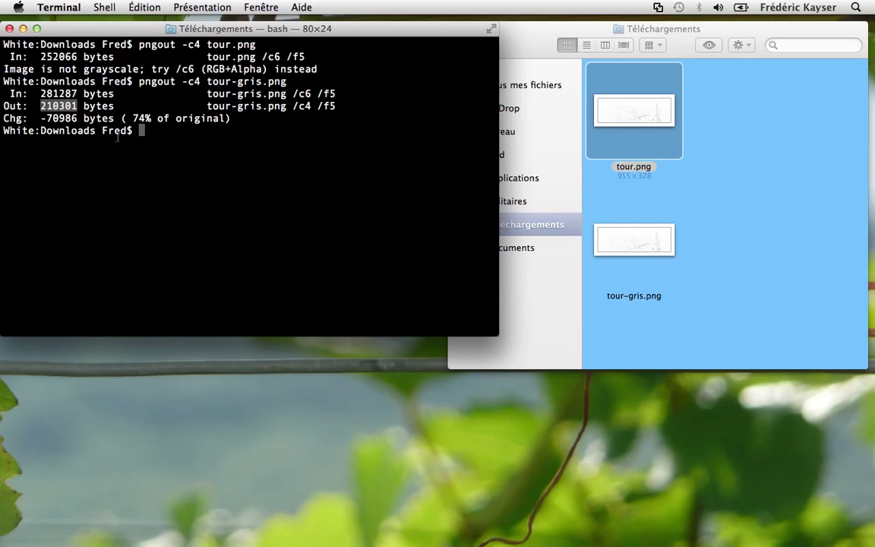
pyautogui.click(59, 7)
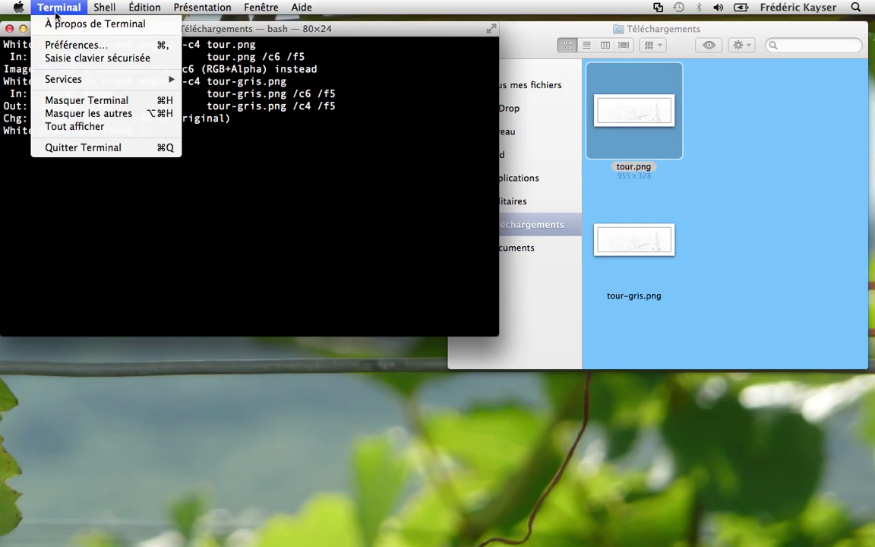
pyautogui.click(70, 146)
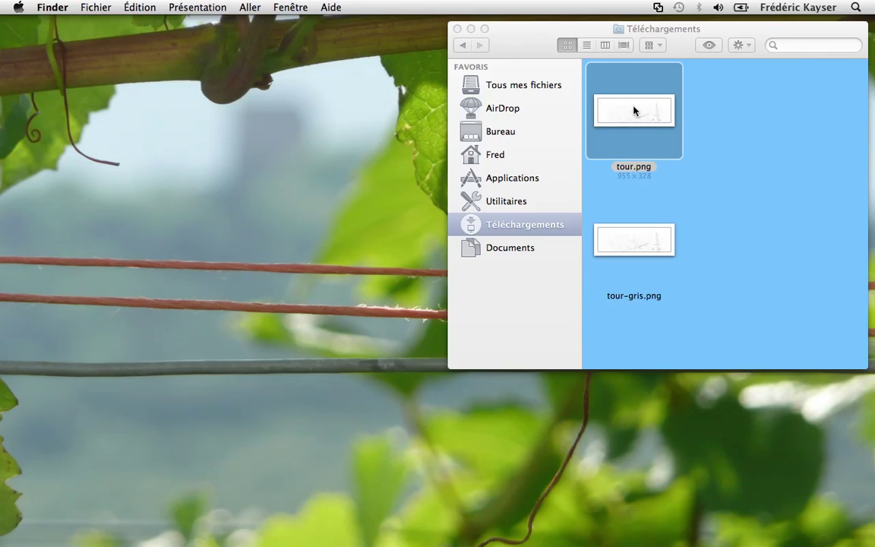
# Step: Open tour.png from the Téléchargements folder in Fireworks and bring up its export image preview
pyautogui.moveTo(634, 111); pyautogui.dragTo(629, 523)
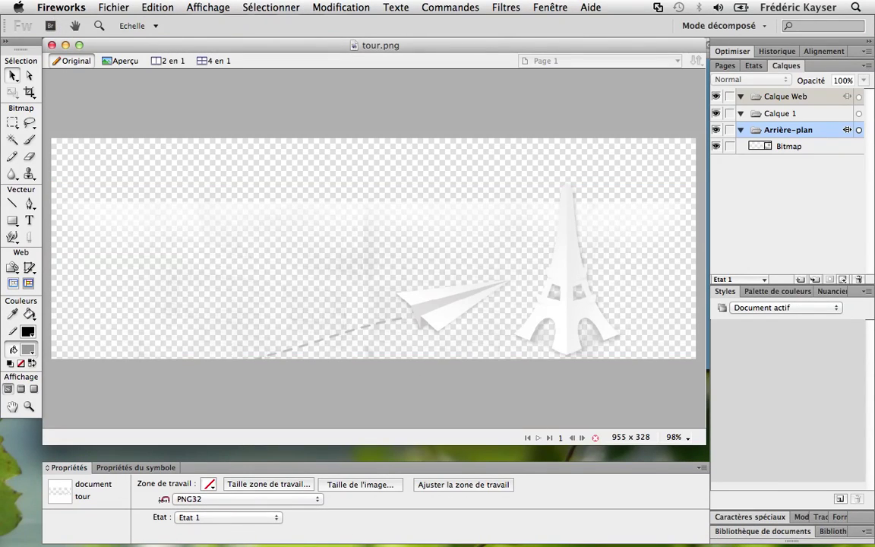
pyautogui.click(104, 7)
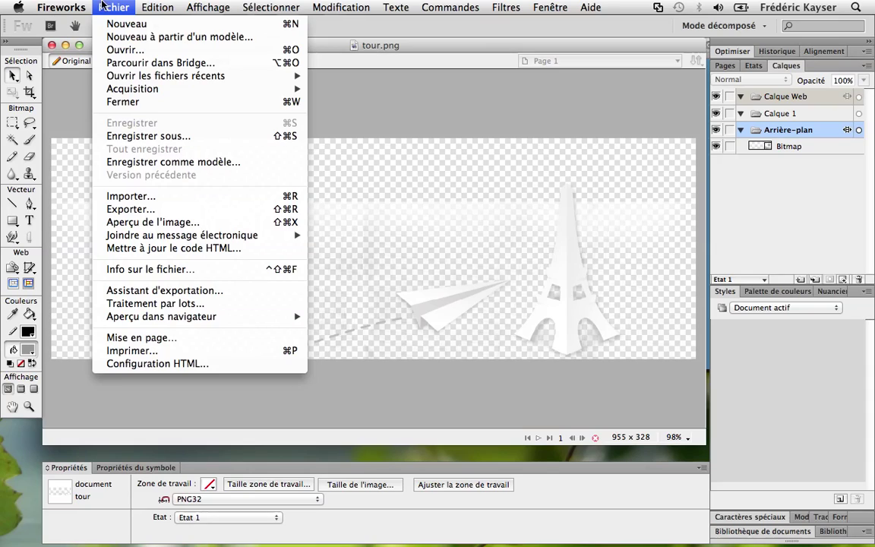
pyautogui.click(141, 221)
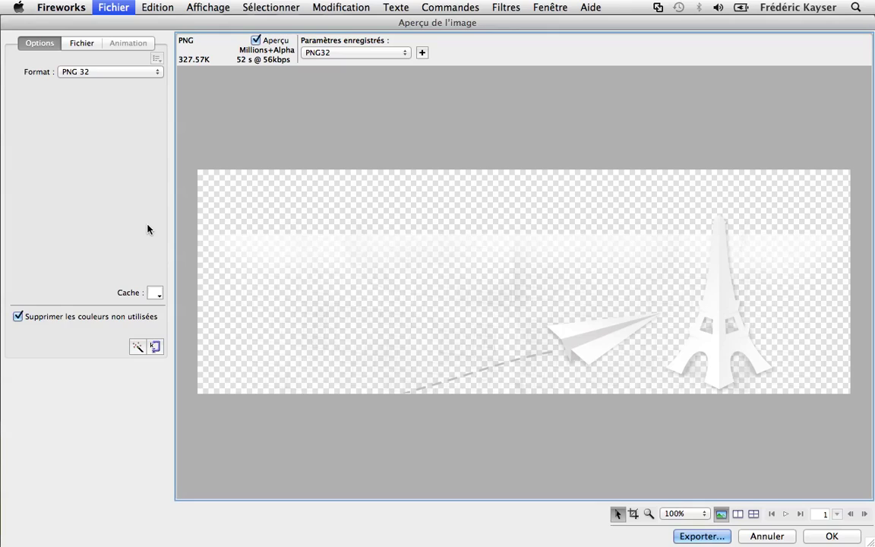
# Step: Set the export format to PNG 8 with Transparence Alpha (alpha transparency)
pyautogui.click(109, 72)
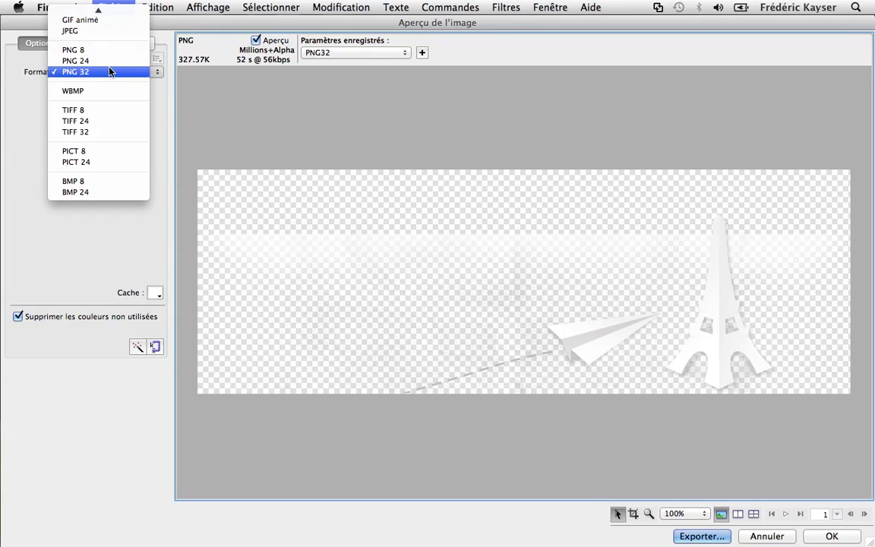
pyautogui.click(108, 51)
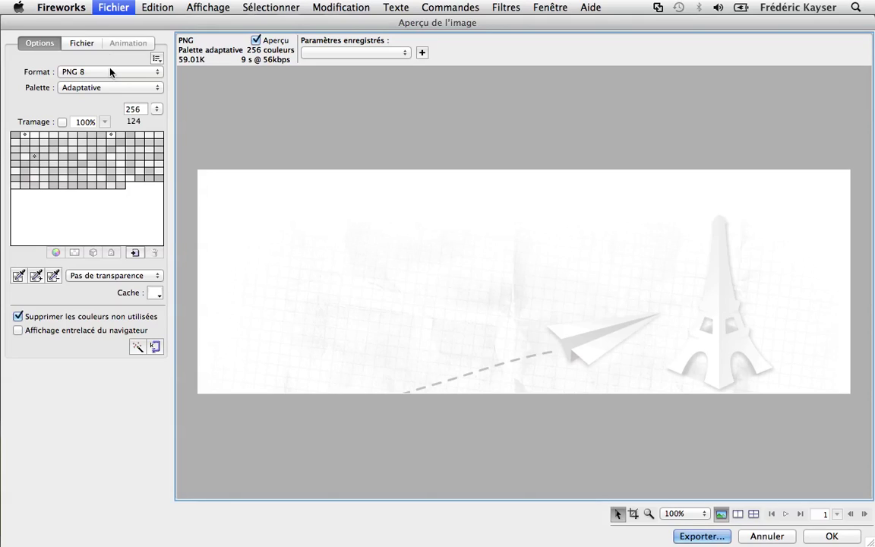
pyautogui.click(111, 279)
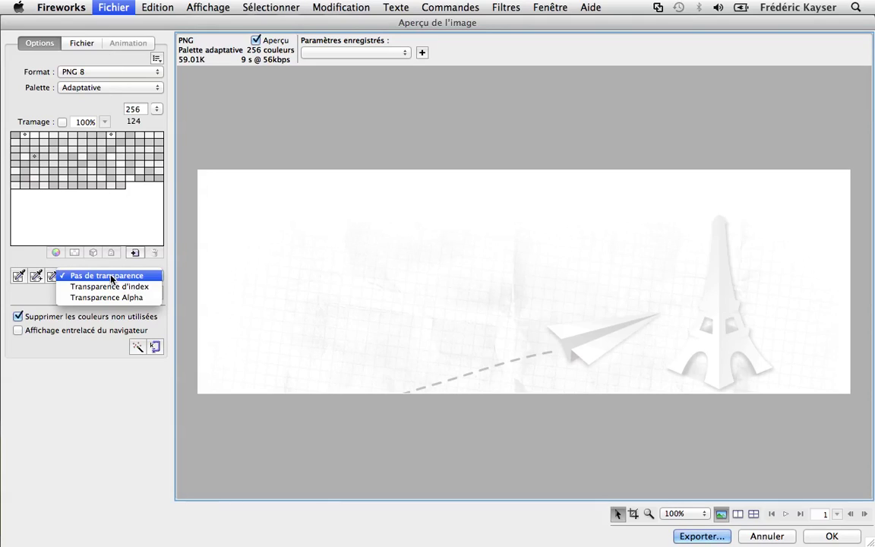
pyautogui.click(111, 297)
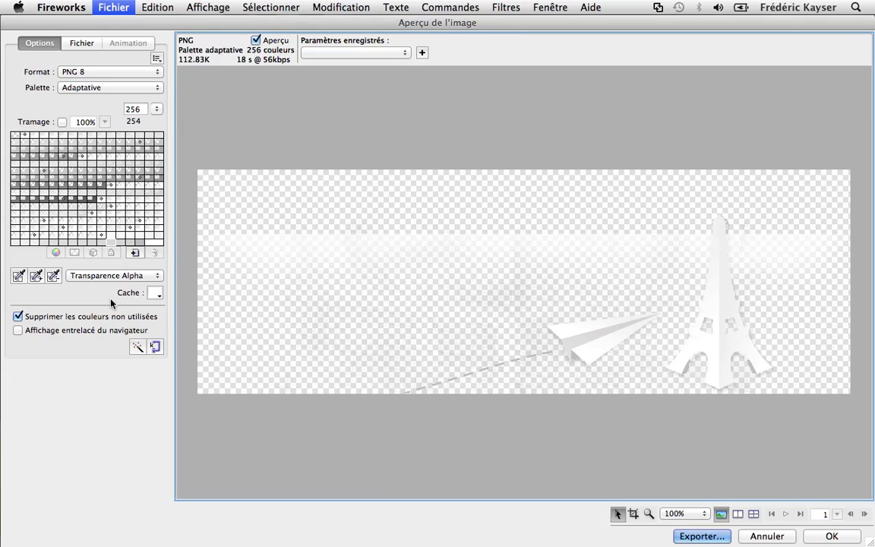
# Step: Export the image as tour-fw8.png to the Téléchargements folder
pyautogui.click(702, 536)
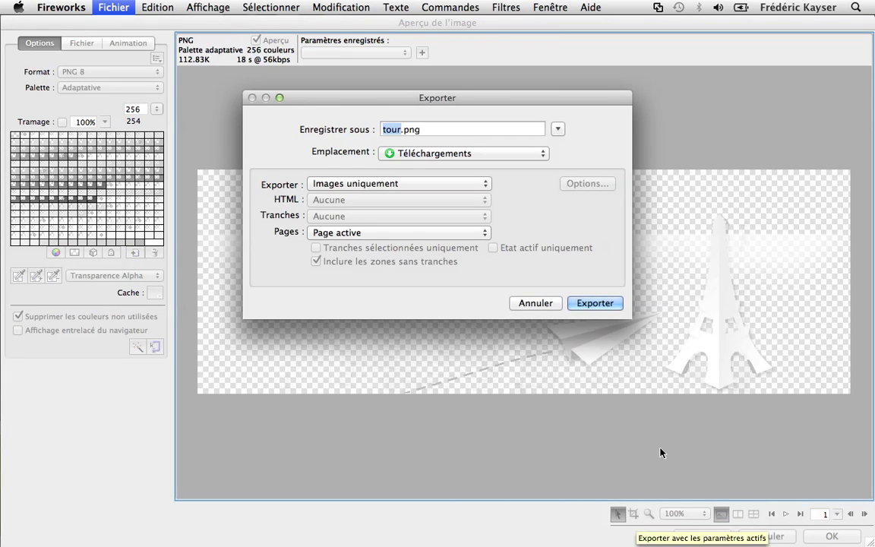
pyautogui.click(402, 130)
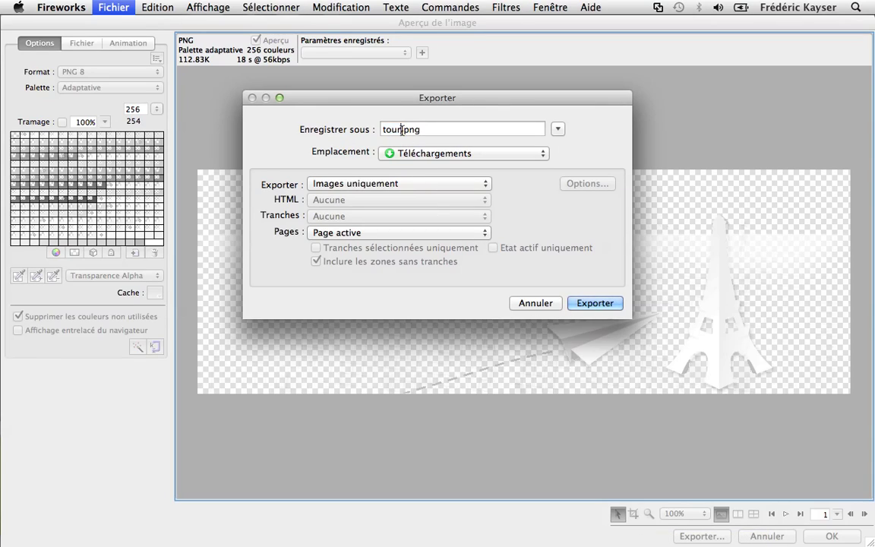
pyautogui.write('-fw8')
pyautogui.click(581, 302)
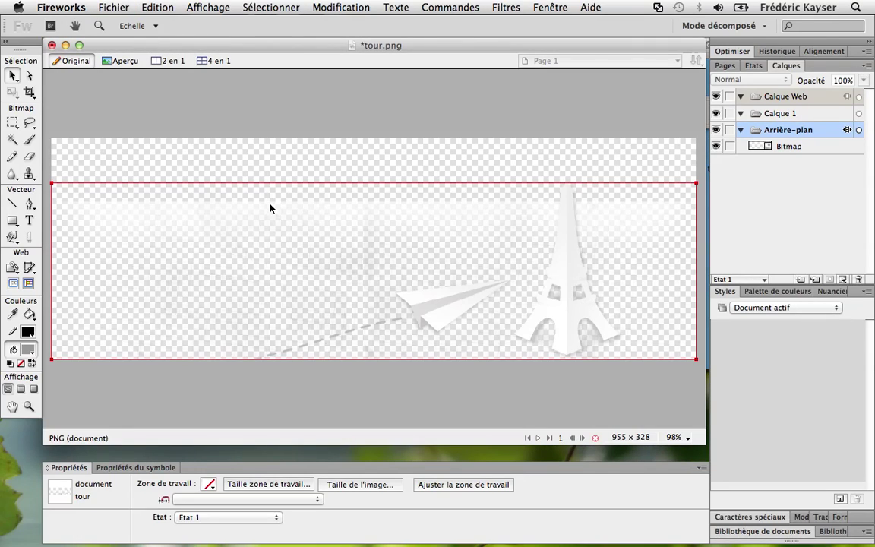
# Step: Quit Fireworks without saving the changes to tour.png
pyautogui.click(77, 9)
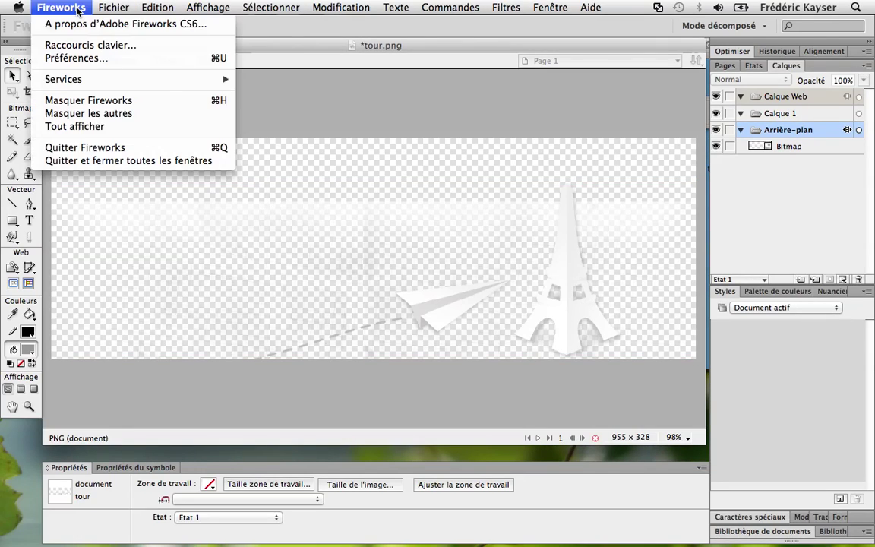
pyautogui.click(83, 151)
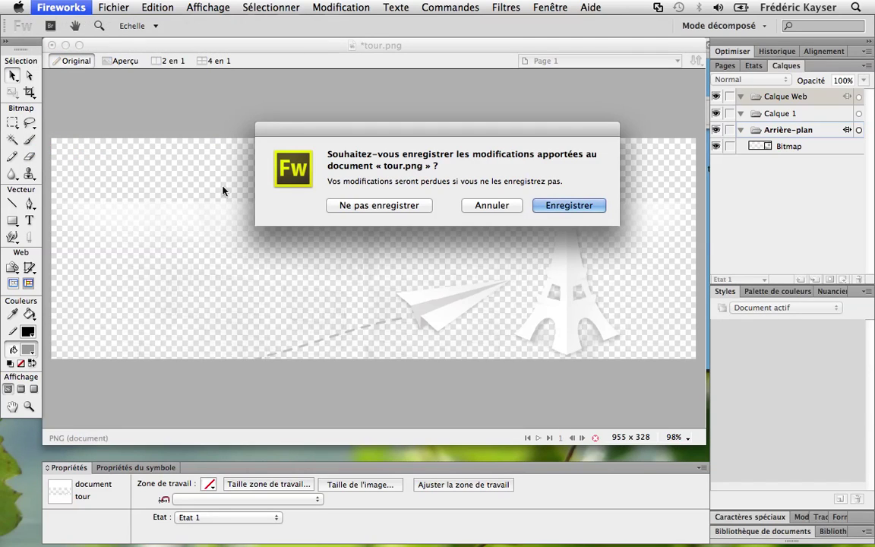
pyautogui.click(422, 208)
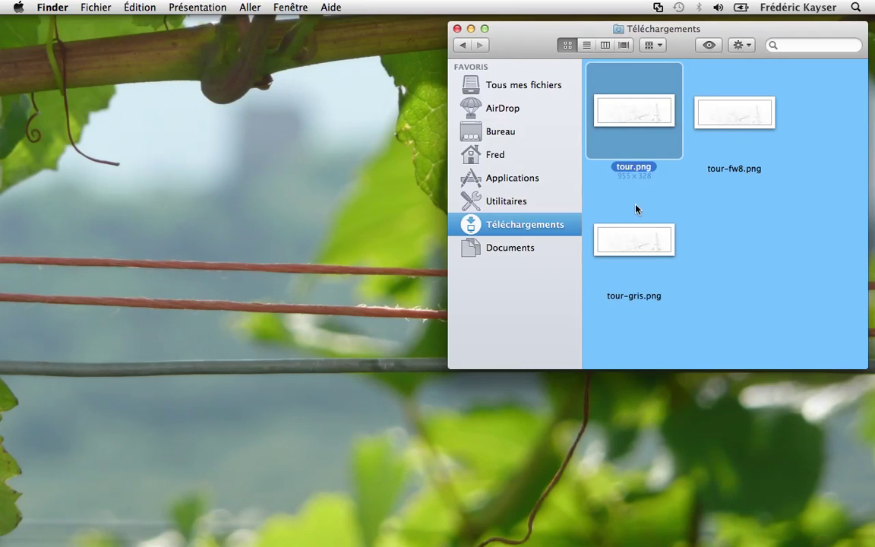
# Step: Open tour.png in ImageAlpha and preview it at 1x zoom against the solid blue background
pyautogui.click(669, 203)
pyautogui.moveTo(648, 129); pyautogui.dragTo(309, 522)
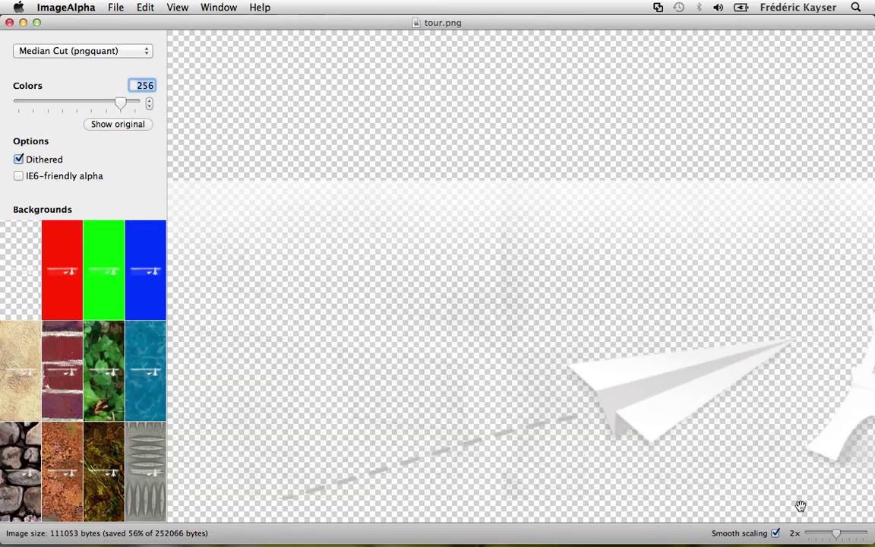
pyautogui.click(832, 536)
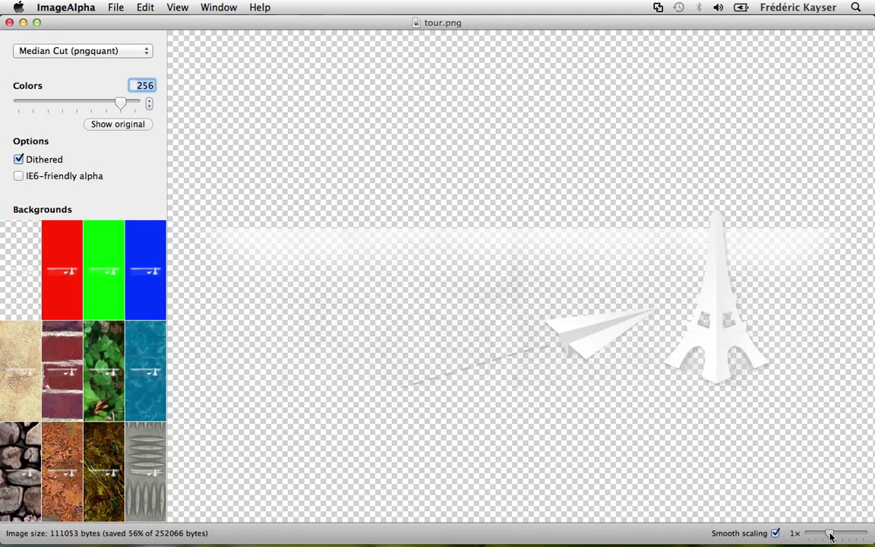
pyautogui.click(152, 289)
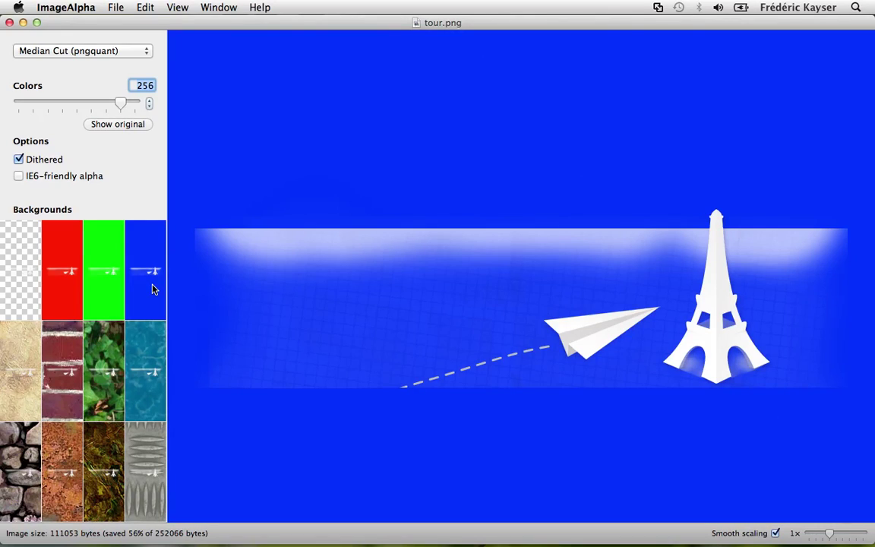
# Step: Save the 256-colour image as tour-ia8 in the Téléchargements folder and quit ImageAlpha
pyautogui.click(107, 9)
pyautogui.click(130, 97)
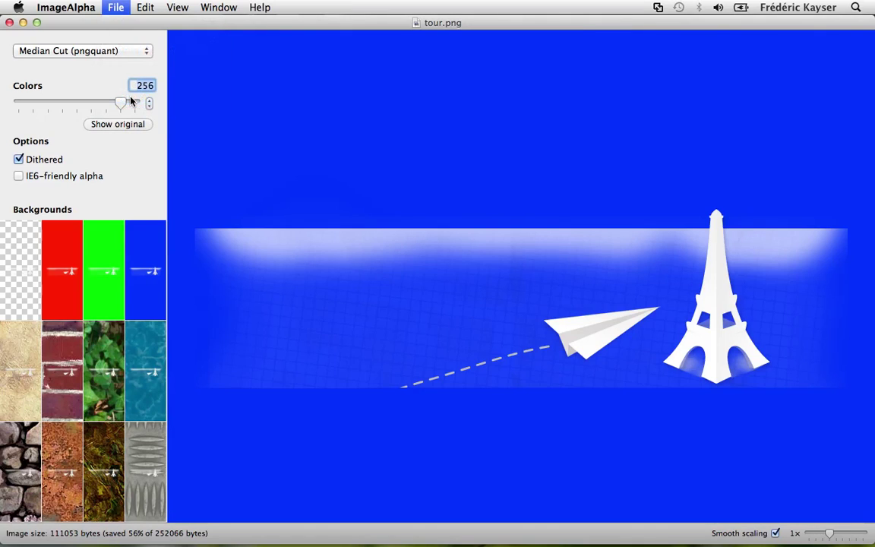
pyautogui.click(422, 56)
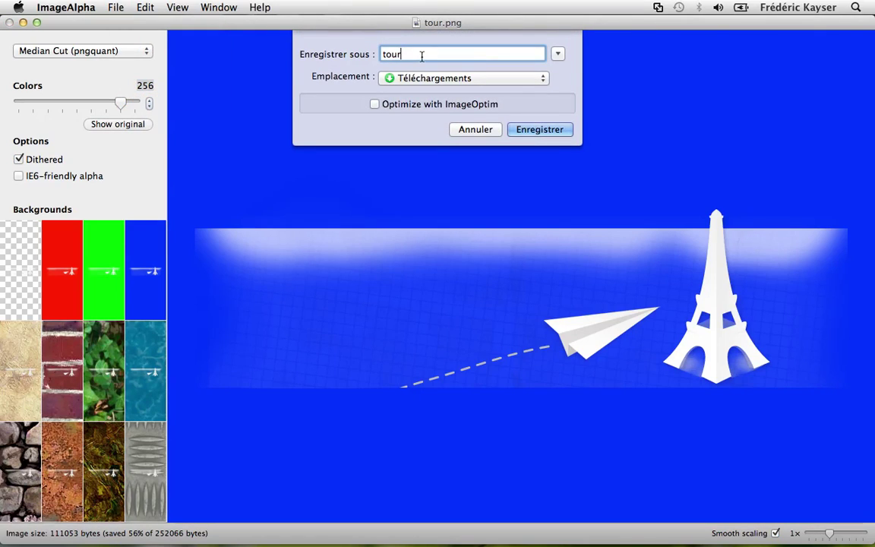
pyautogui.write('-i')
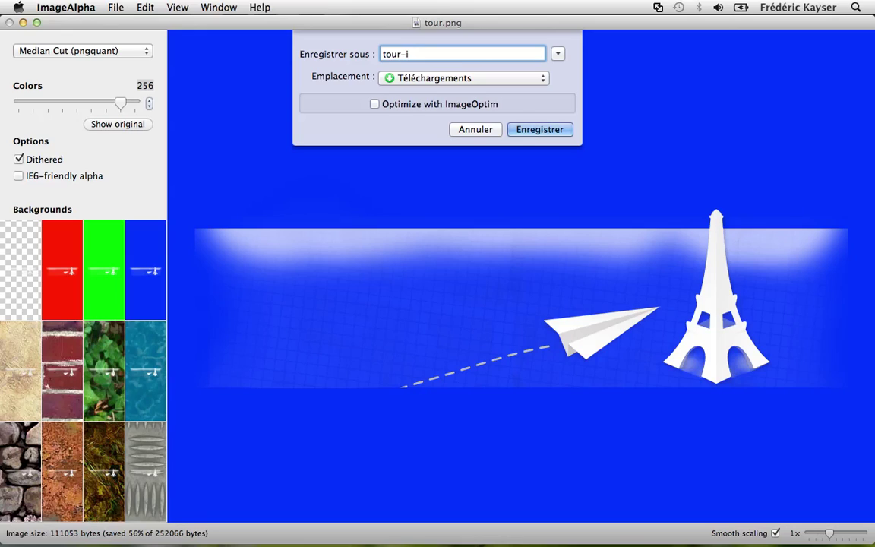
pyautogui.write('a8')
pyautogui.click(545, 133)
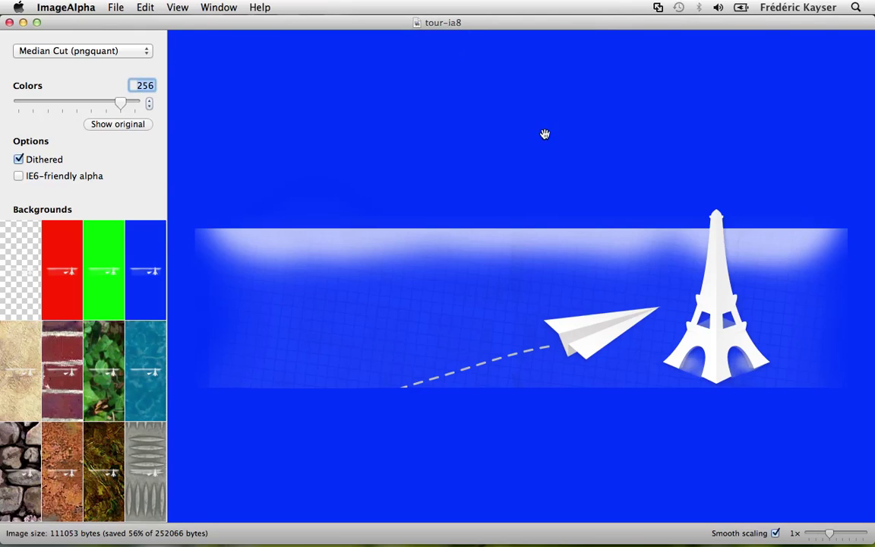
pyautogui.click(67, 7)
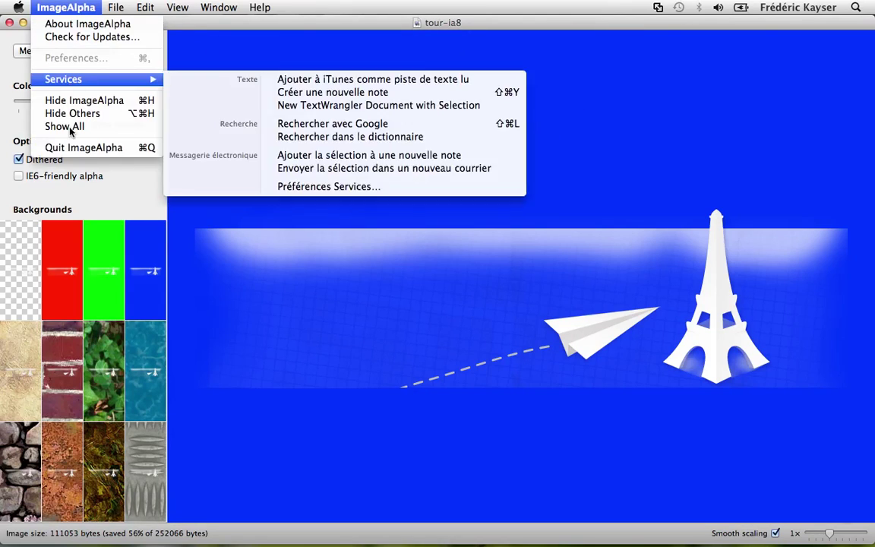
pyautogui.click(71, 147)
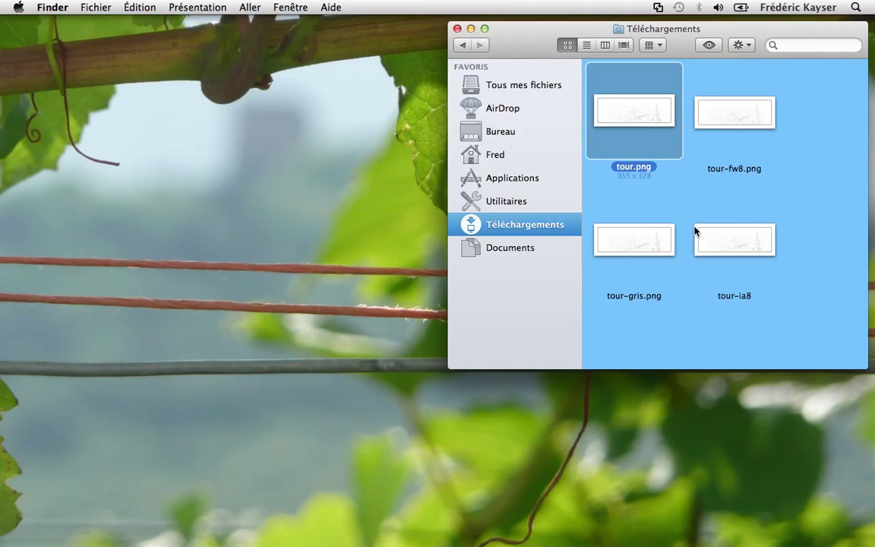
# Step: Compare tour-fw8.png and tour-ia8 in a Quick Look preview, alternating between the two images, and close the preview
pyautogui.moveTo(792, 104); pyautogui.dragTo(767, 240)
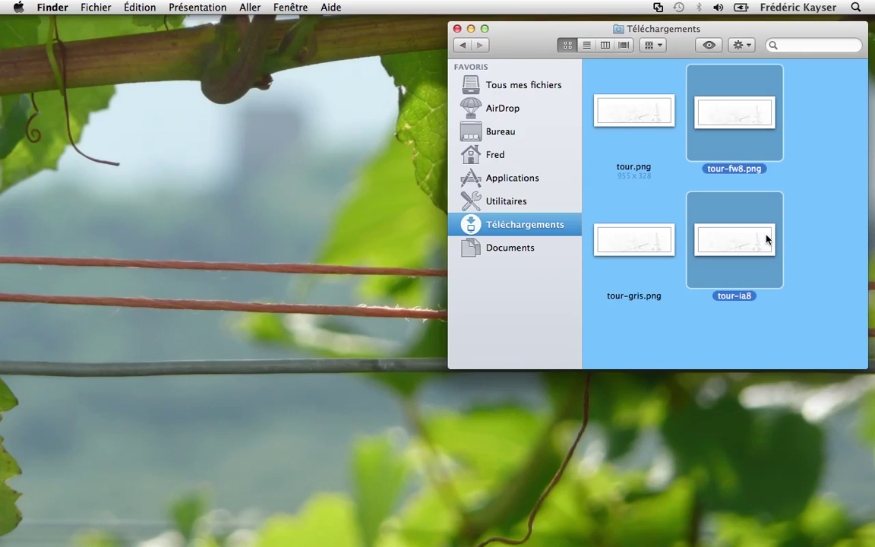
pyautogui.press('space')
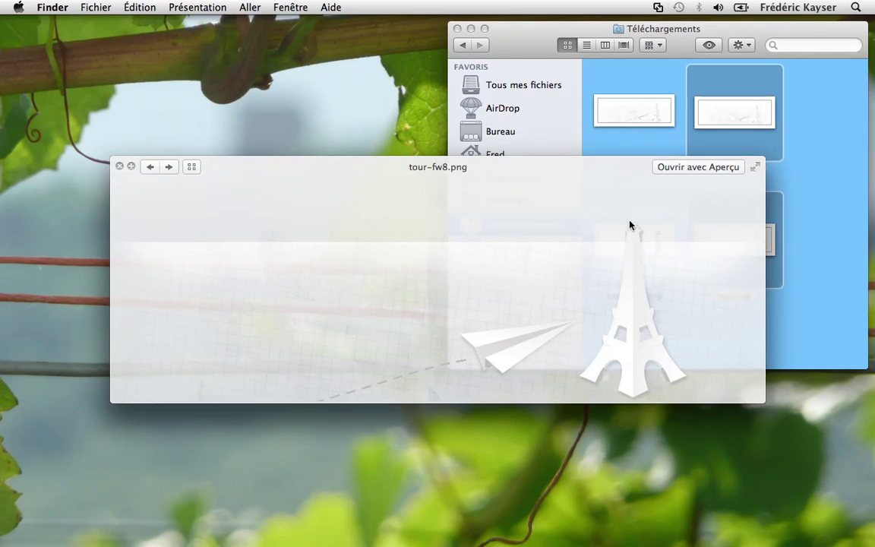
pyautogui.click(170, 169)
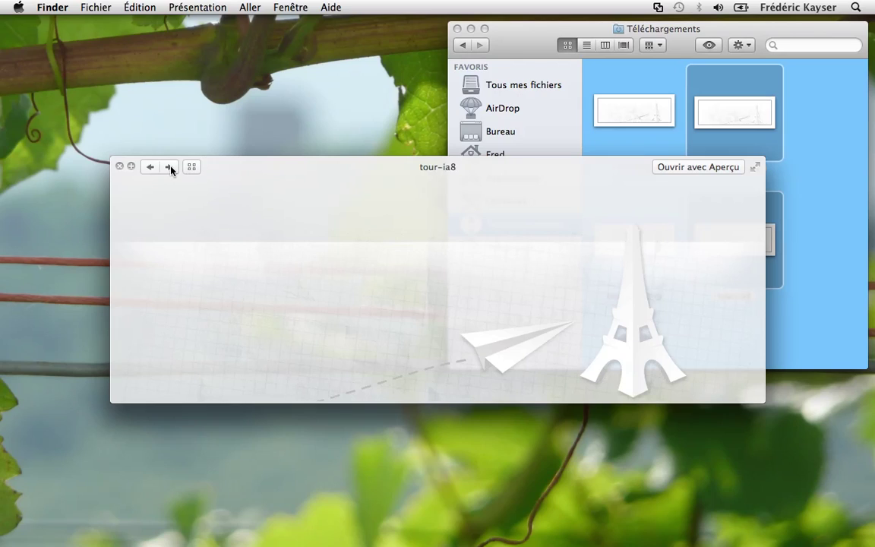
pyautogui.click(171, 169)
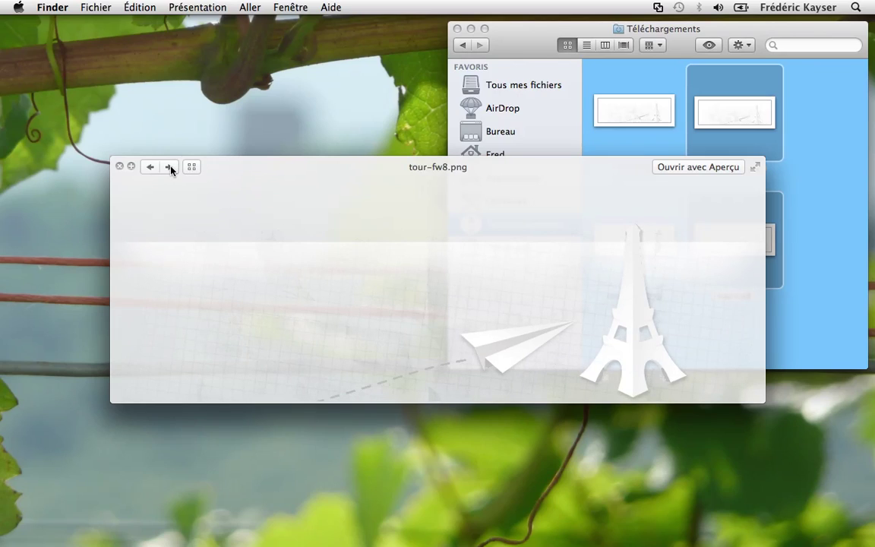
pyautogui.click(171, 168)
pyautogui.click(171, 169)
pyautogui.click(170, 169)
pyautogui.click(171, 168)
pyautogui.click(171, 169)
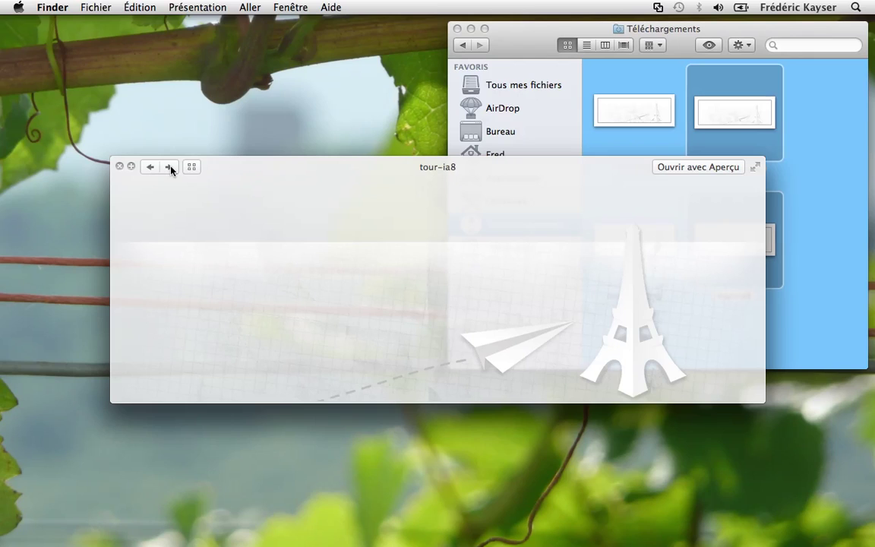
pyautogui.click(171, 169)
pyautogui.click(171, 169)
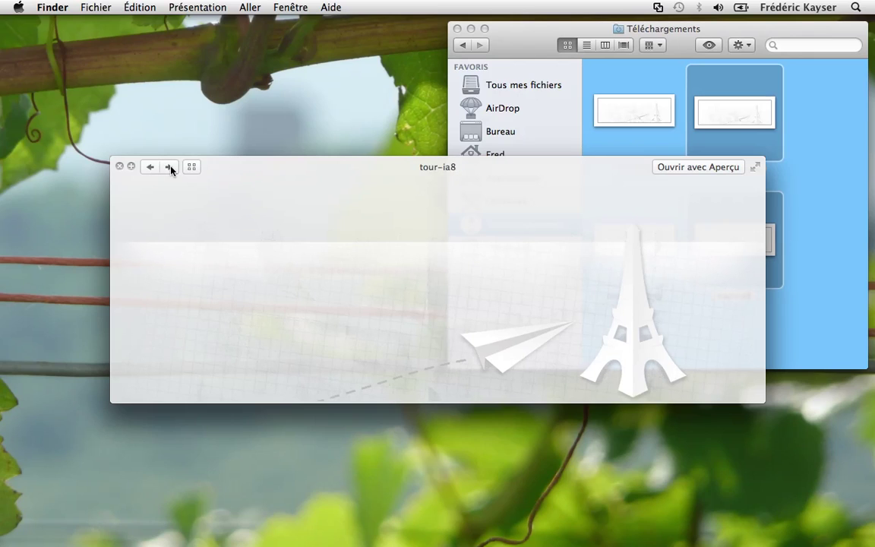
pyautogui.click(119, 166)
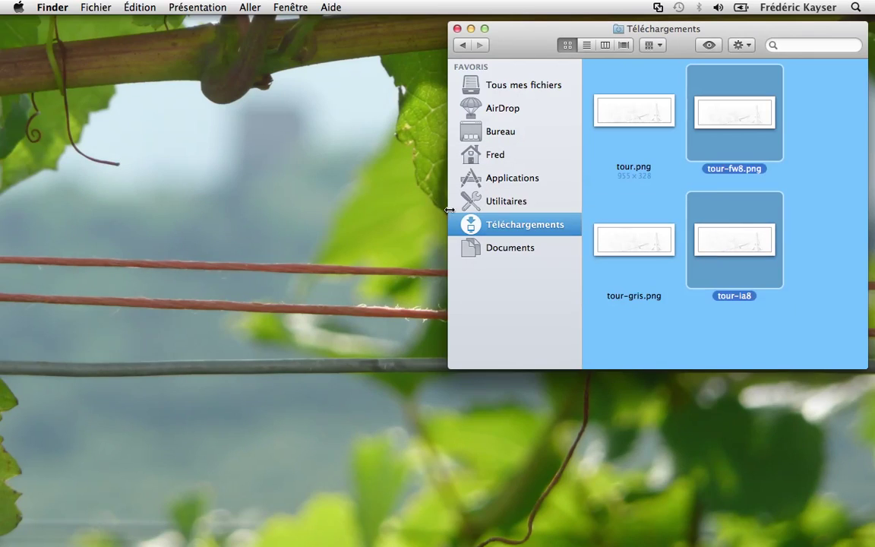
# Step: Compress the tour-ia8 image from the Téléchargements folder with CryoPNG and quit CryoPNG when it finishes
pyautogui.click(839, 258)
pyautogui.click(741, 243)
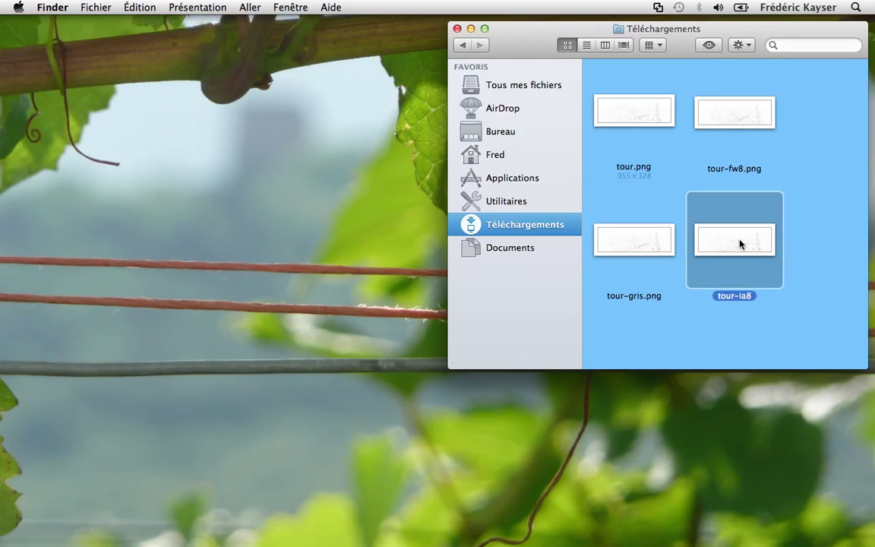
pyautogui.moveTo(413, 531)
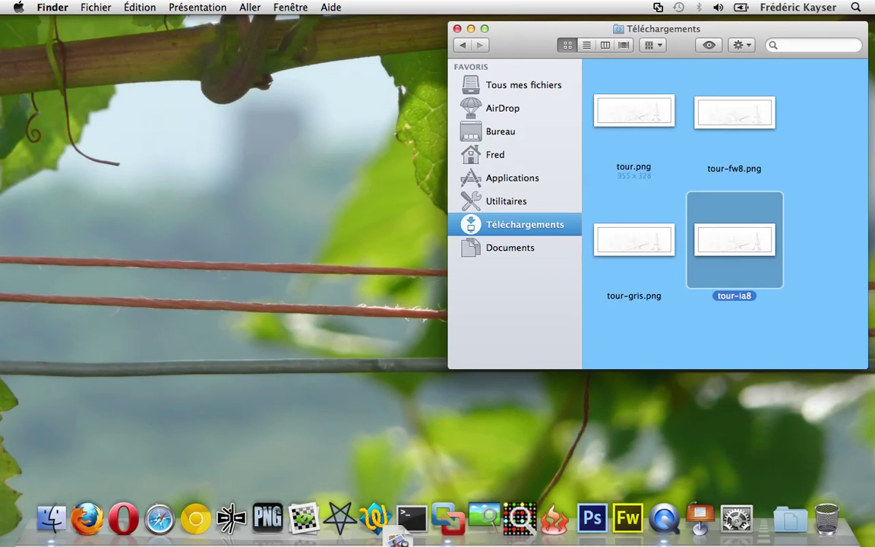
pyautogui.click(267, 521)
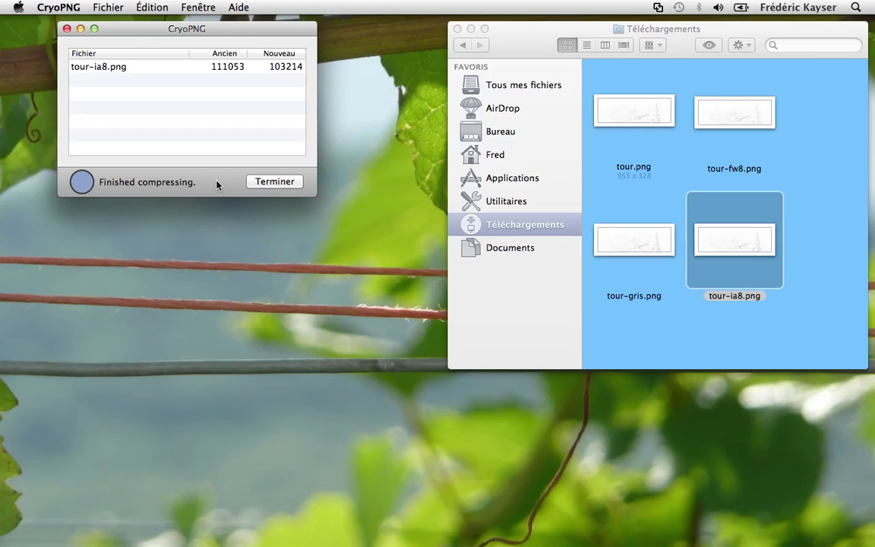
pyautogui.click(66, 8)
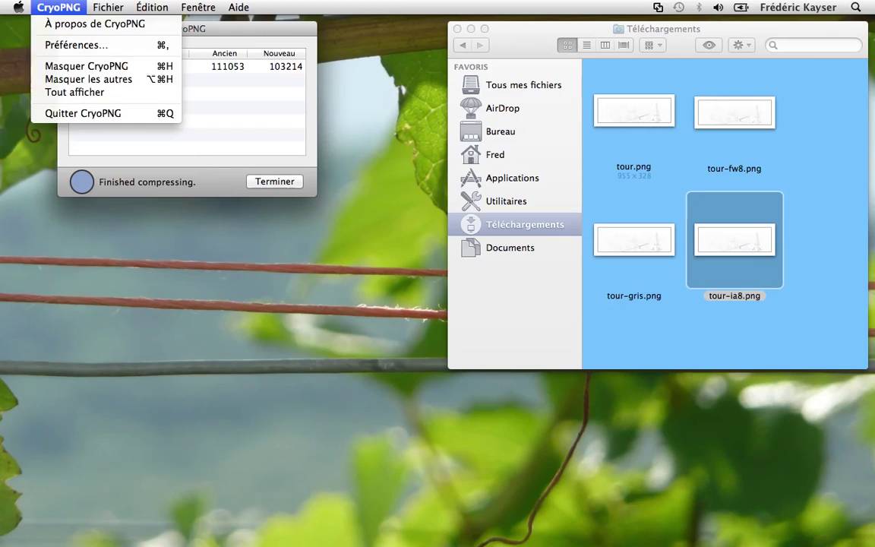
pyautogui.click(88, 113)
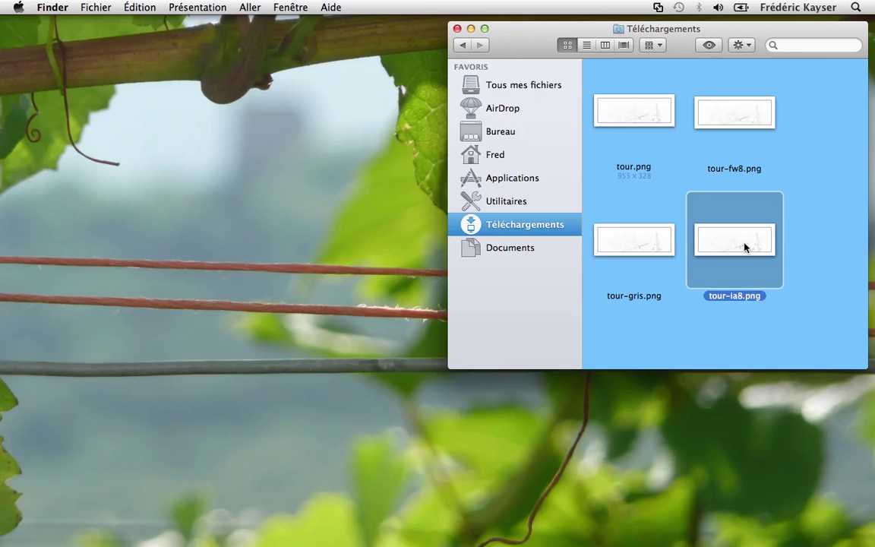
# Step: Display the file information of tour.png and tour-ia8.png side by side to compare their sizes
pyautogui.press('super+i')
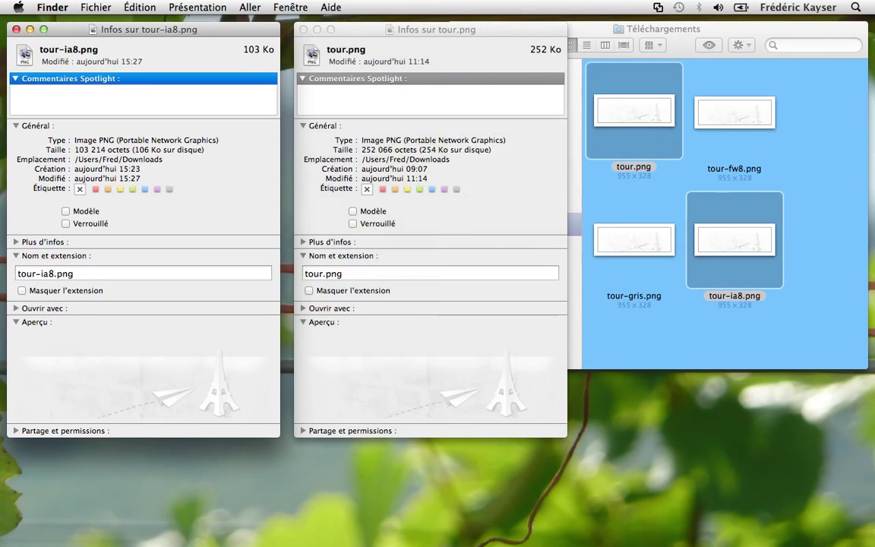